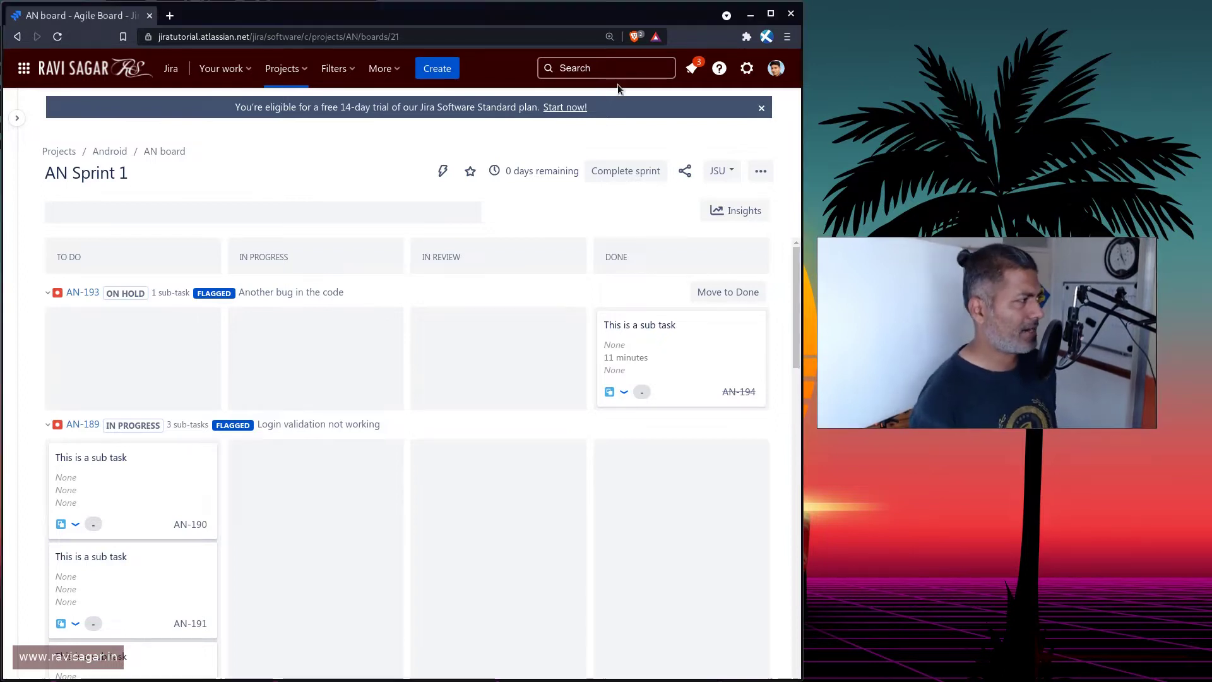
# Step: Expand the Android project sidebar next to the AN Sprint 1 board
pyautogui.click(15, 119)
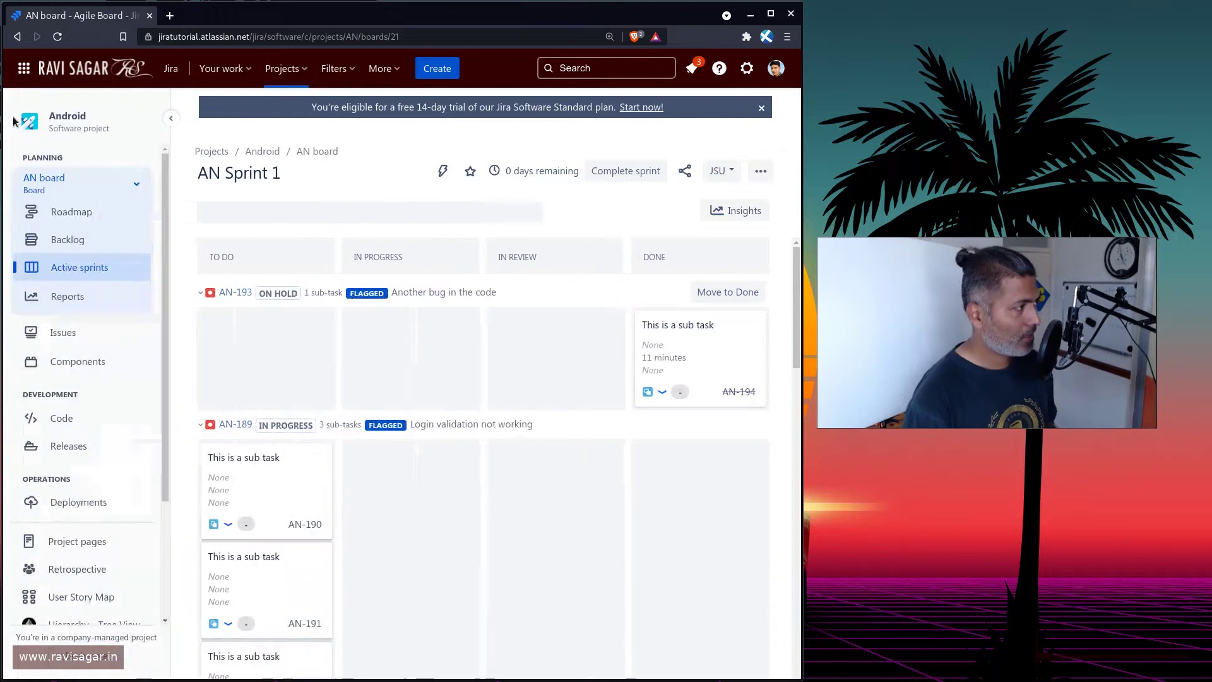
# Step: Go to the AN board Backlog to see AN Sprint 1's 16 issues
pyautogui.click(93, 246)
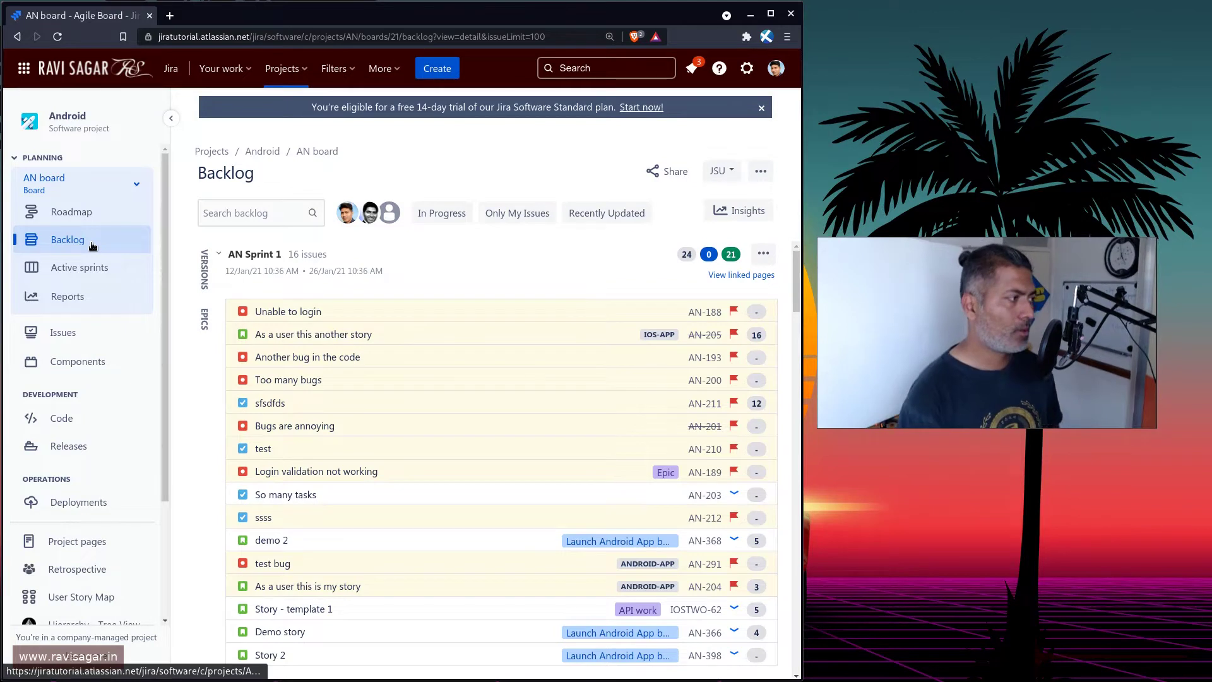
# Step: Filter the backlog to the Launch Android App by March 2022 epic and expand its details
pyautogui.click(203, 320)
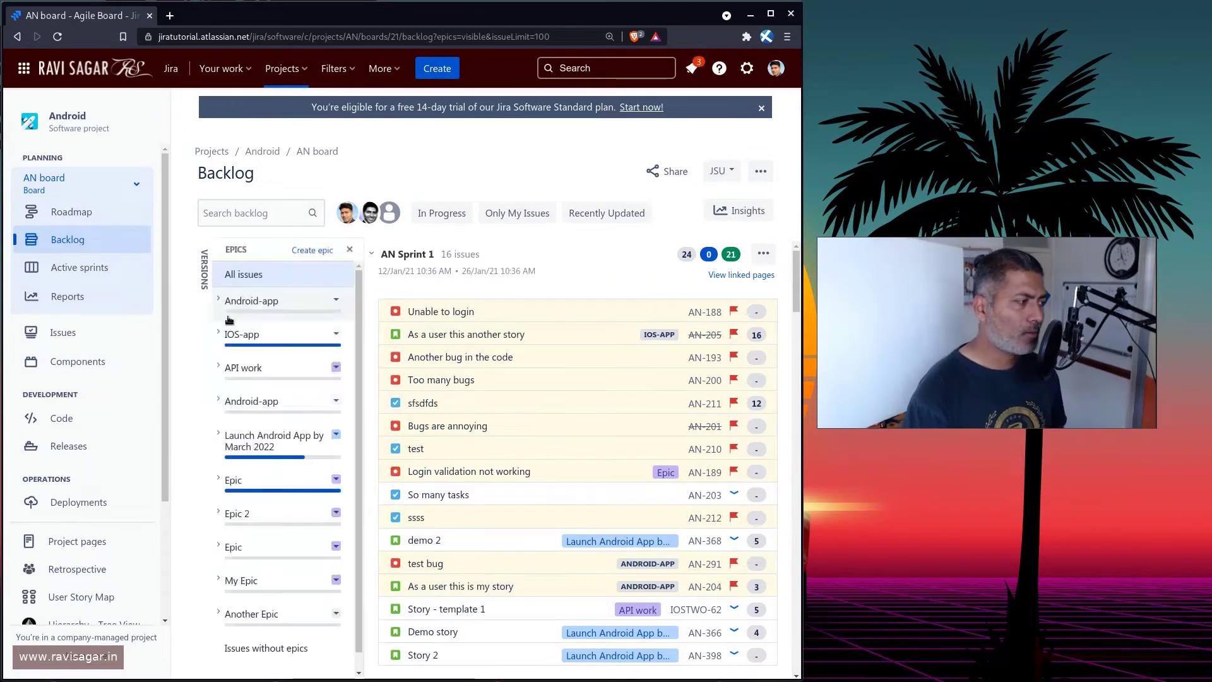
pyautogui.click(284, 434)
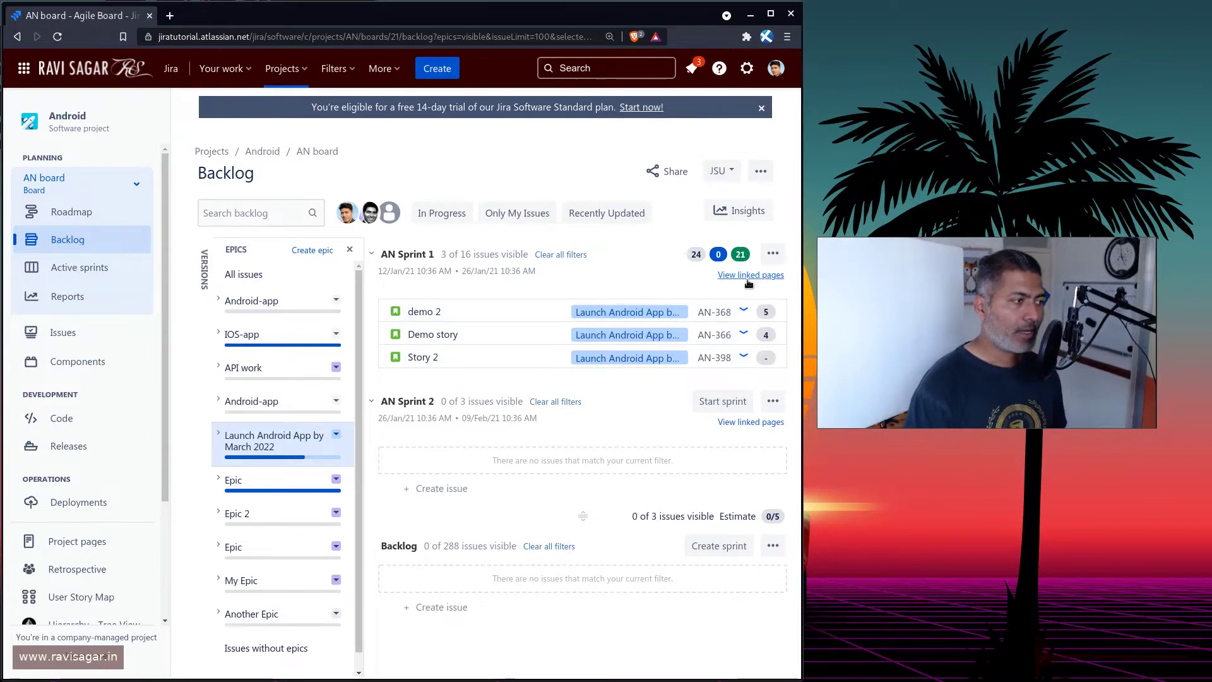
pyautogui.moveTo(487, 358)
pyautogui.mouseDown()
pyautogui.moveTo(487, 325)
pyautogui.moveTo(487, 361)
pyautogui.mouseUp()
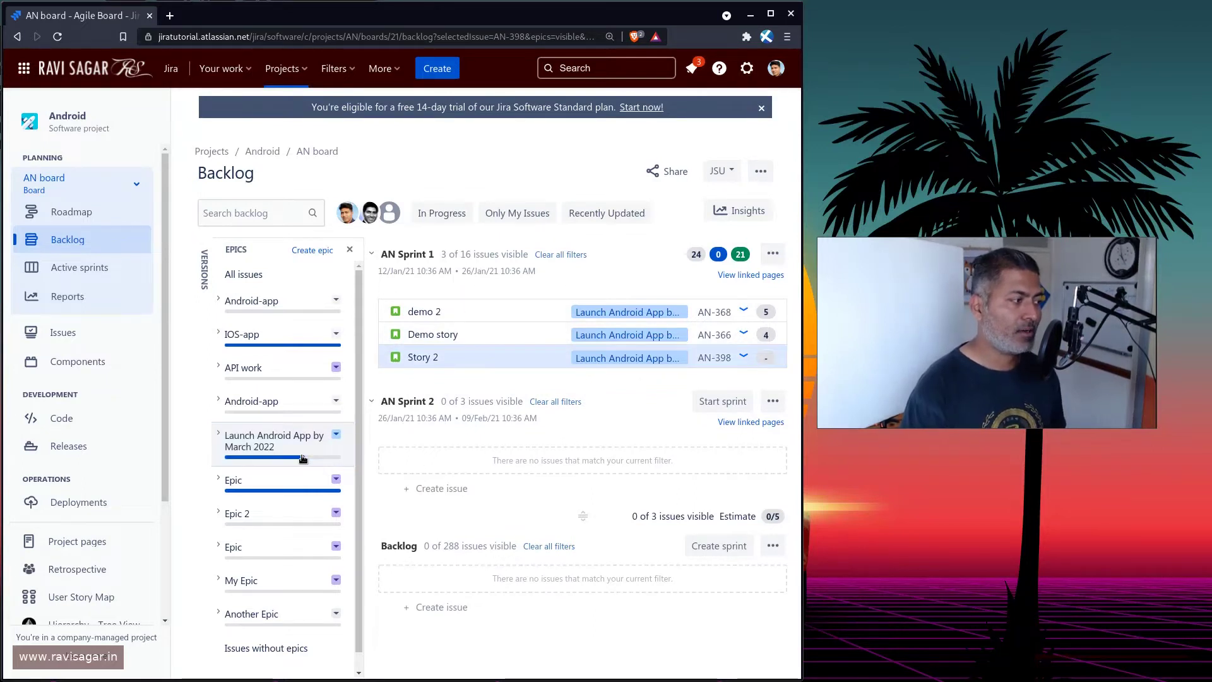
pyautogui.moveTo(303, 458)
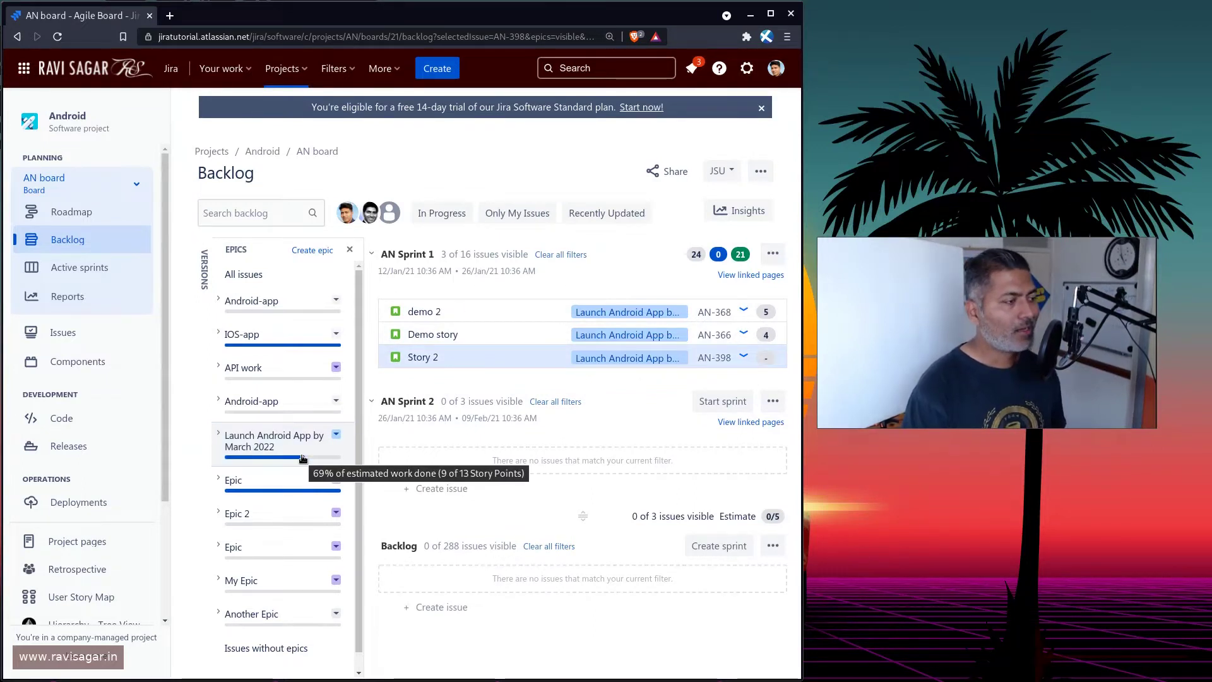
pyautogui.click(215, 433)
# Step: Open epic AN-294's page, view its resolved child issue demo 2, and return to the epic
pyautogui.click(238, 464)
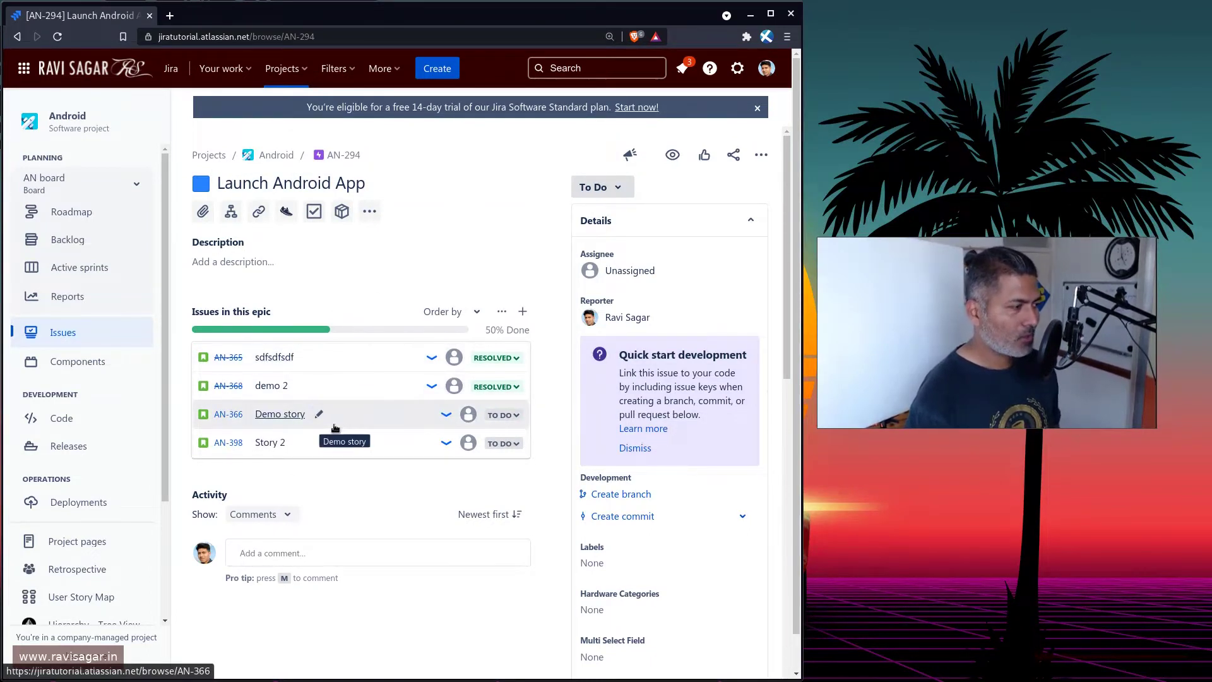
pyautogui.click(335, 387)
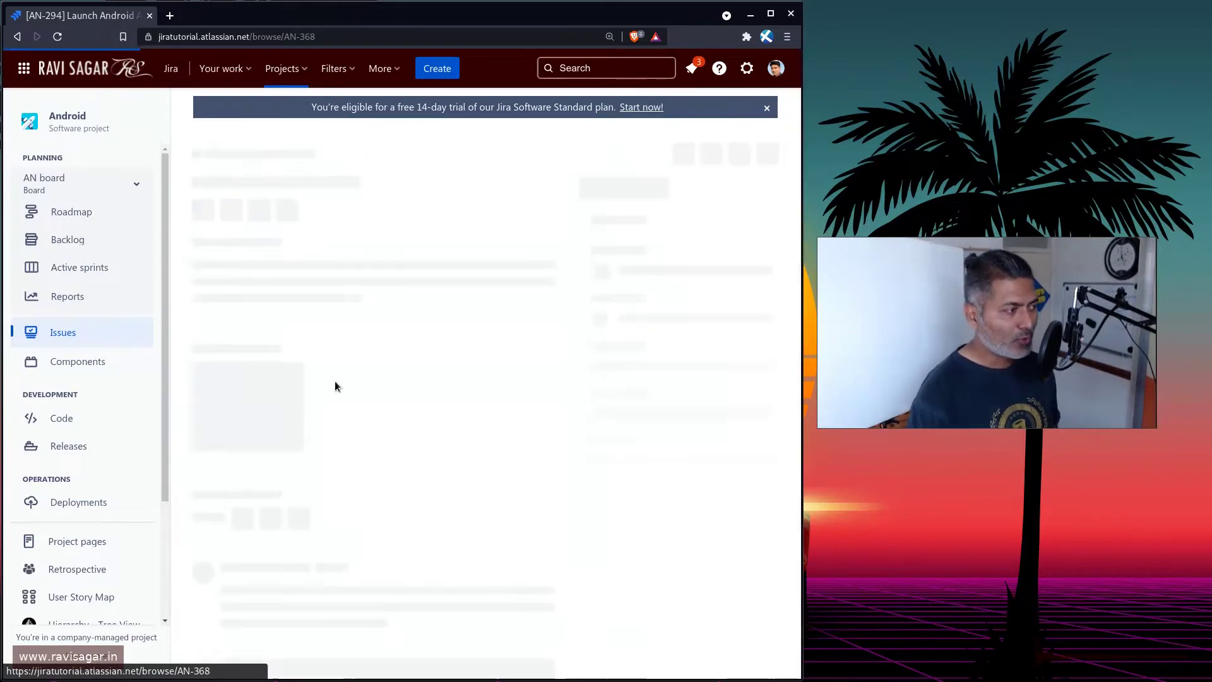
pyautogui.click(17, 41)
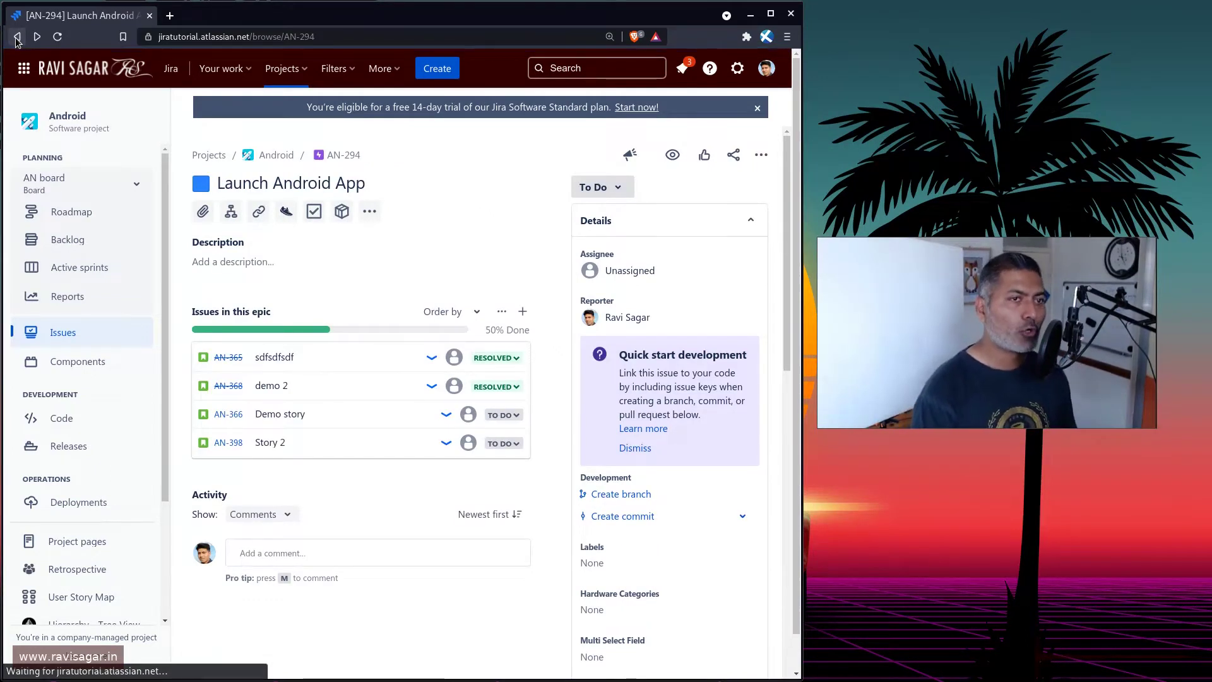
# Step: Add child tasks 'Story 3' and 'Story 4' to epic AN-294, then view Story 4
pyautogui.click(523, 319)
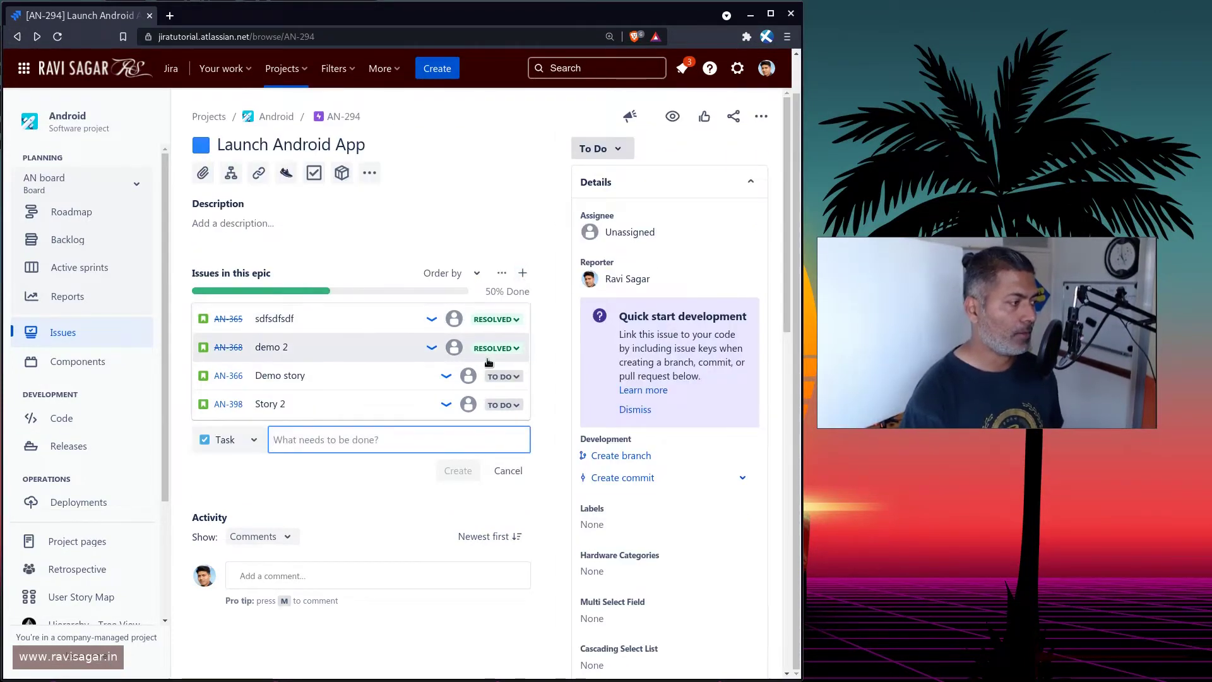
pyautogui.write('Story')
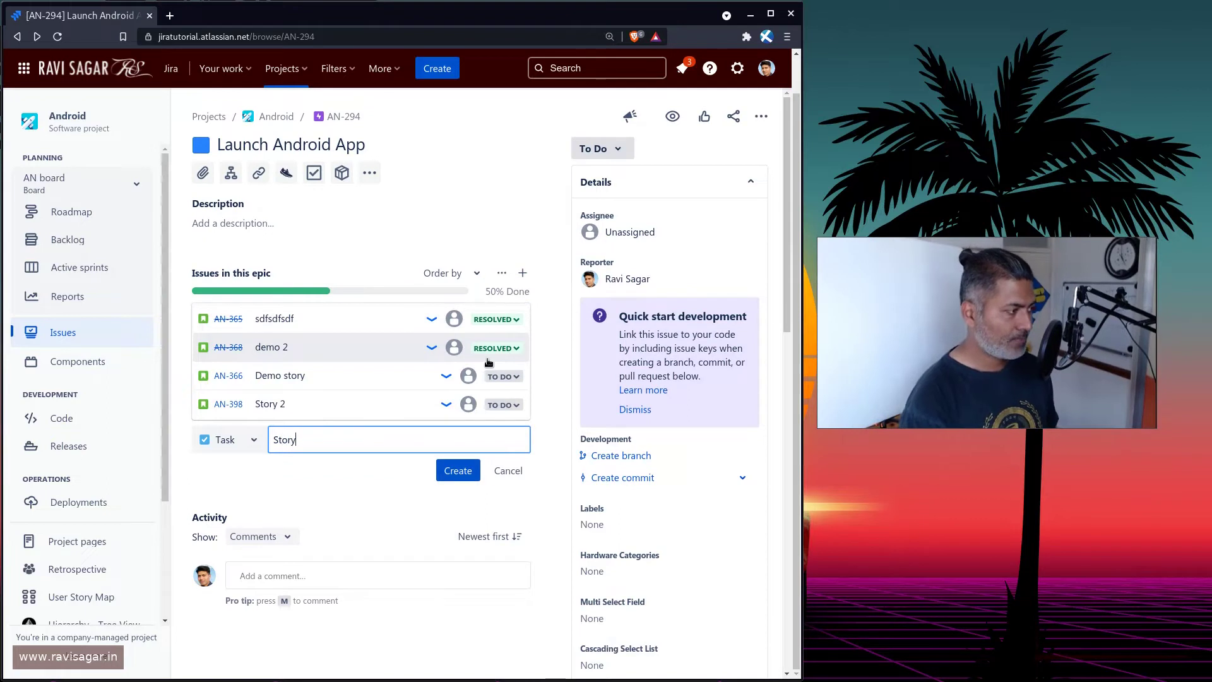
pyautogui.write(' 3')
pyautogui.press('Return')
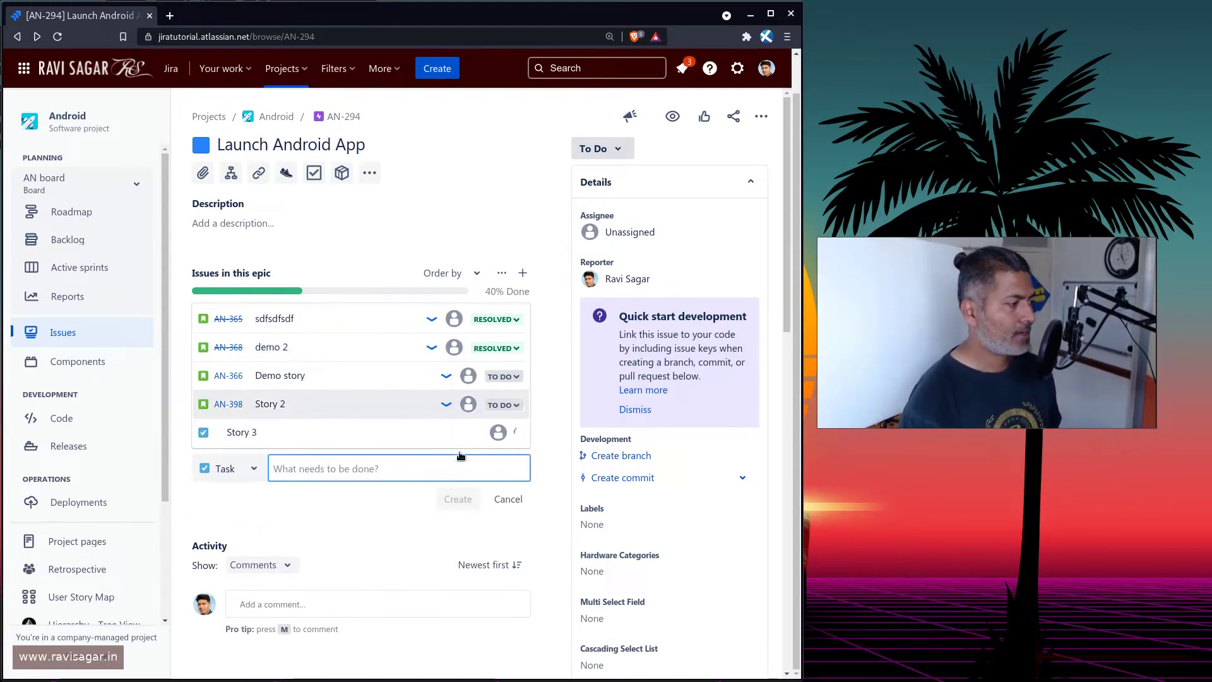
pyautogui.write('Story 4')
pyautogui.click(460, 498)
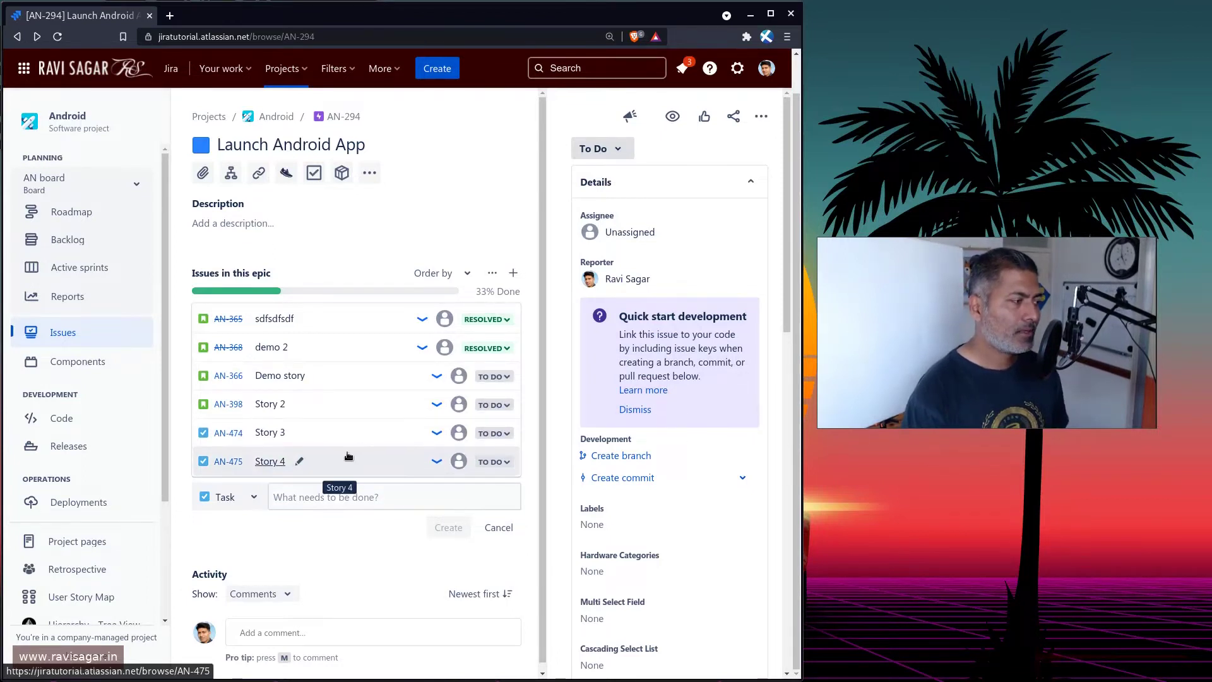
pyautogui.click(347, 453)
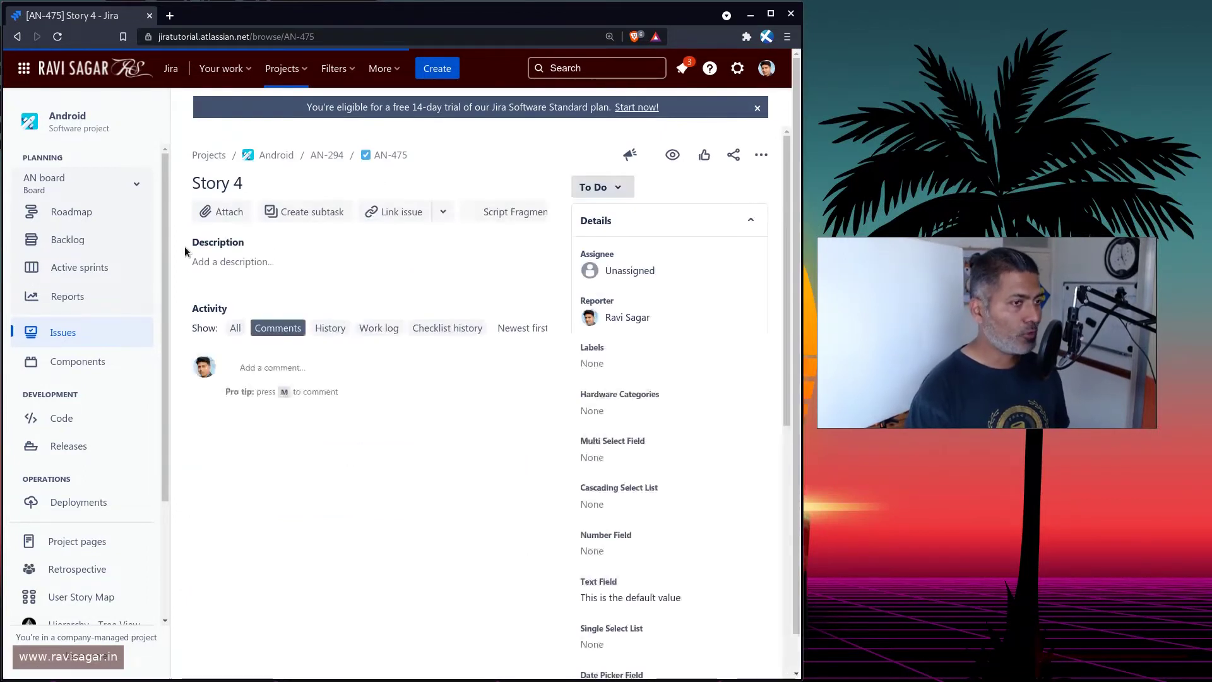
pyautogui.click(16, 37)
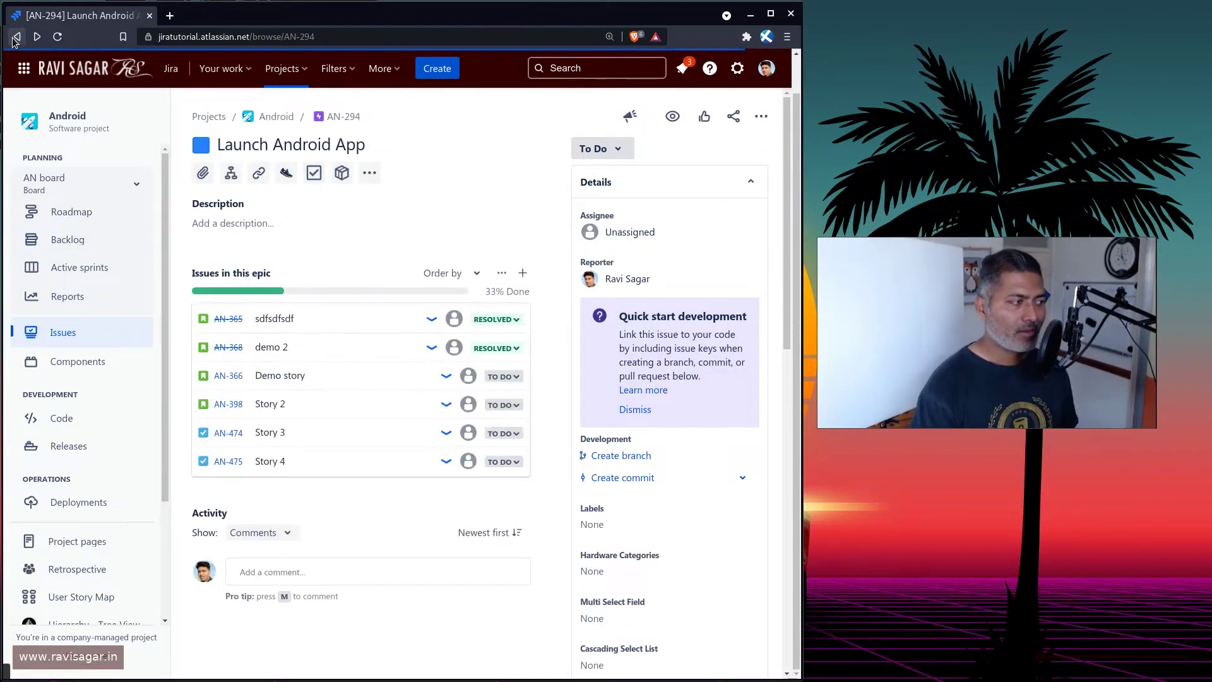
# Step: Try the Roadmap, which is unavailable for a multi-project board filter, and return to the Backlog
pyautogui.click(15, 38)
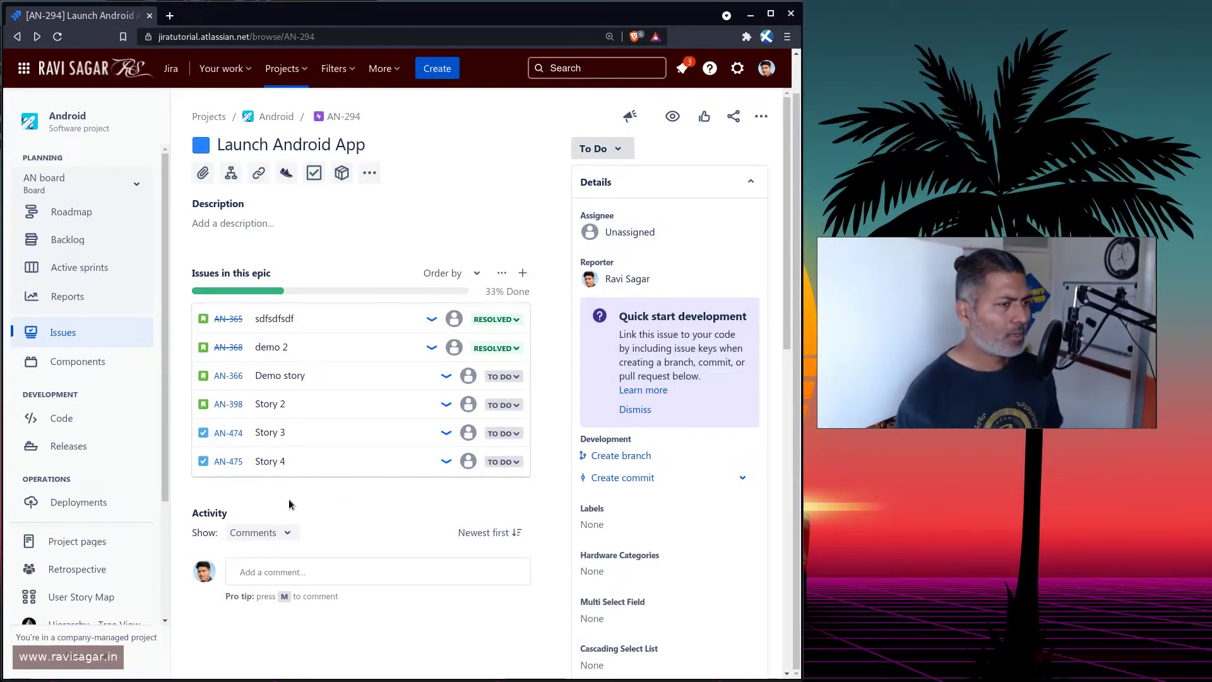
pyautogui.click(88, 216)
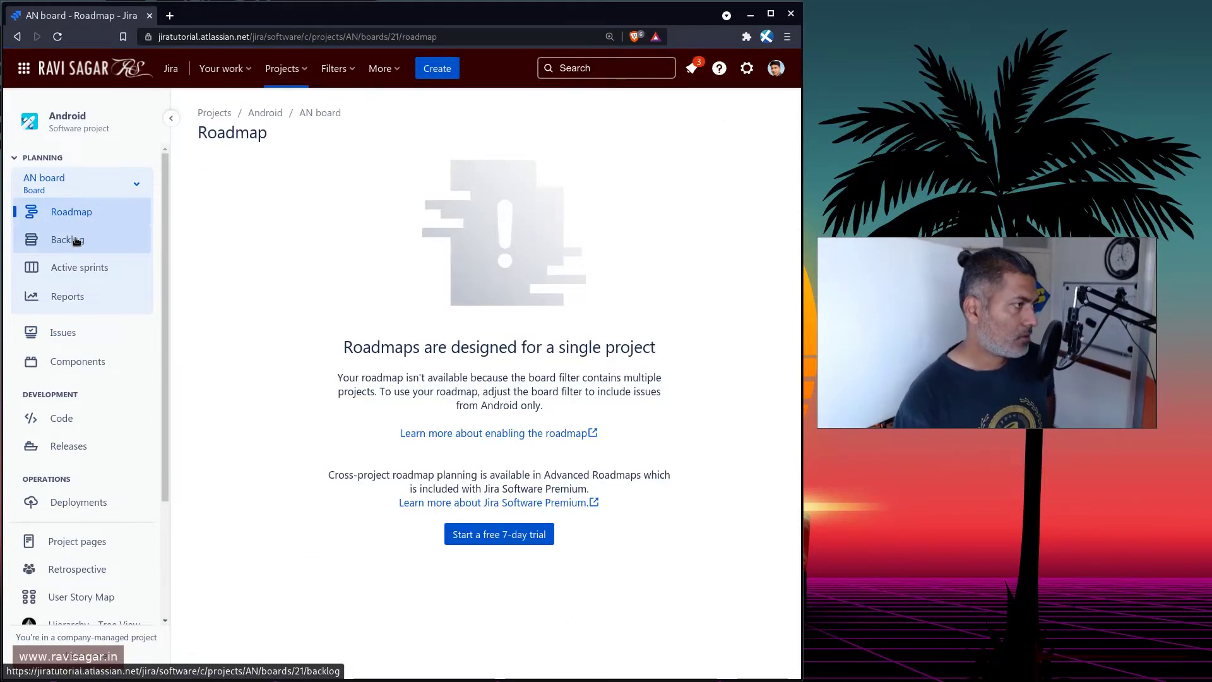
pyautogui.click(75, 240)
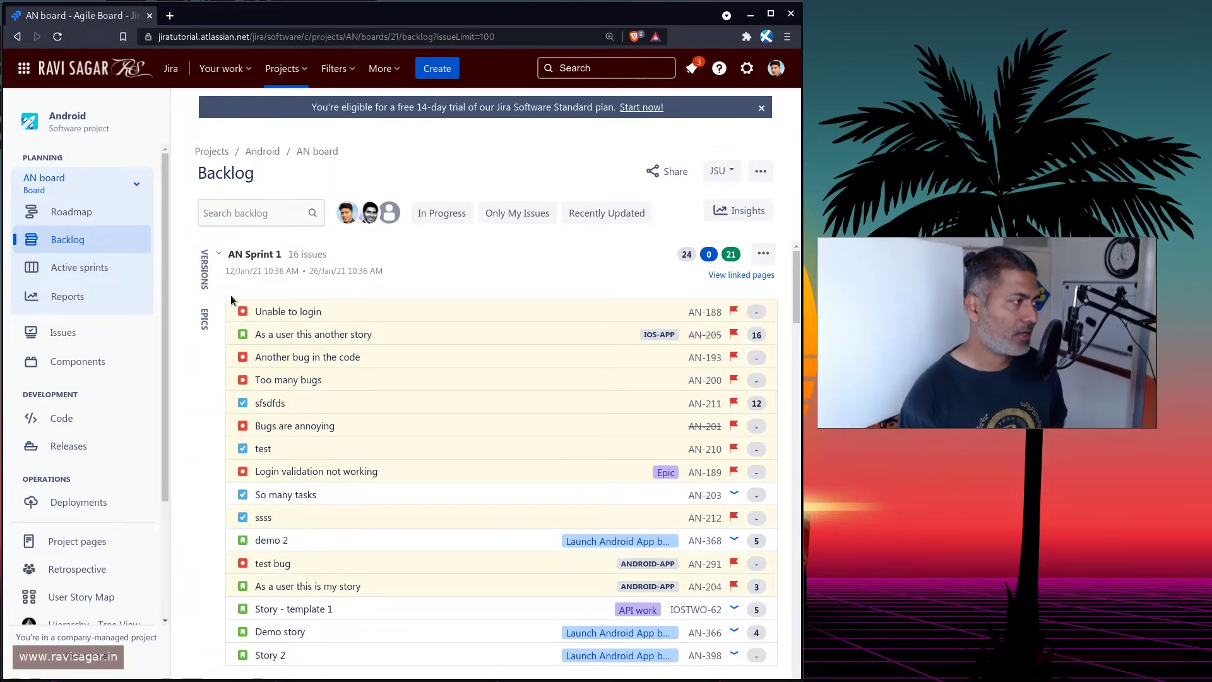
# Step: Filter to the Launch Android App epic and move Story 3 and Story 4 into AN Sprint 1 after demo 2
pyautogui.click(206, 307)
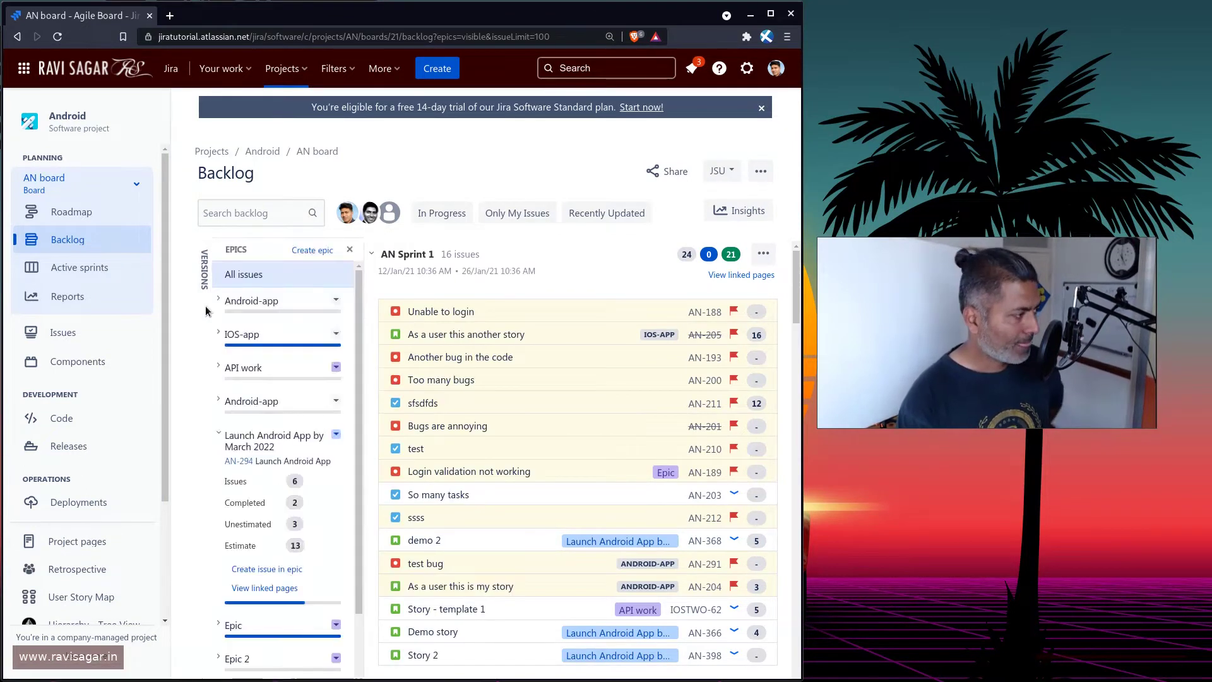
pyautogui.click(255, 441)
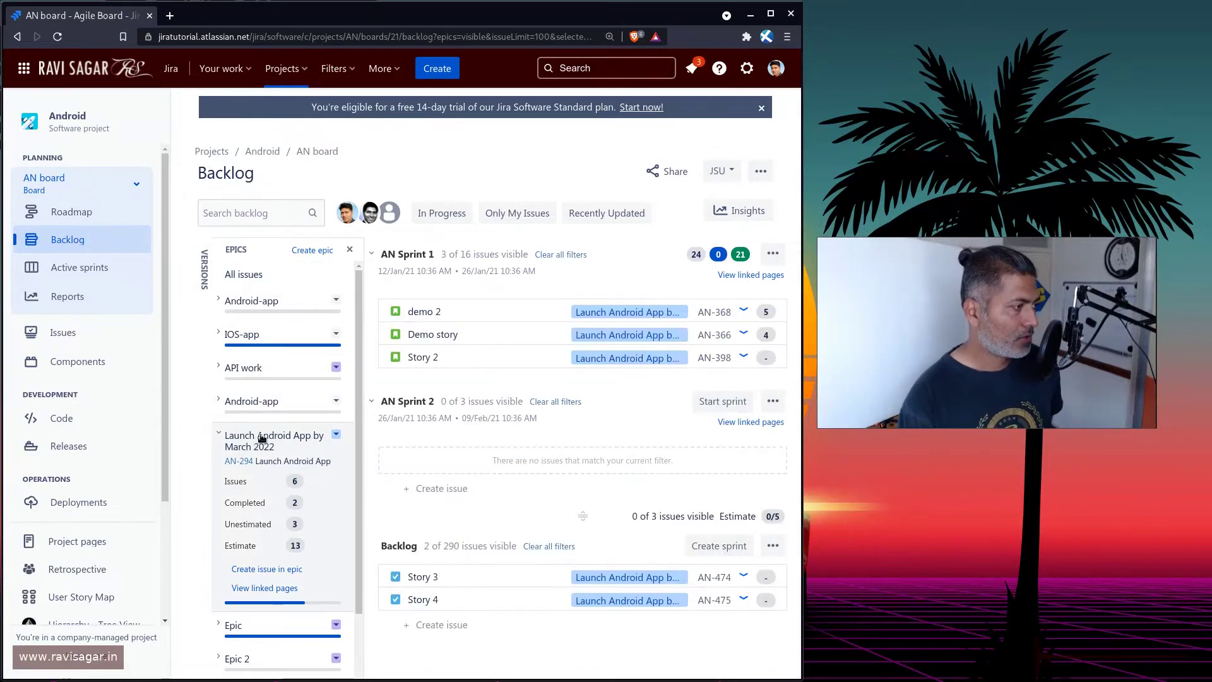
pyautogui.click(262, 438)
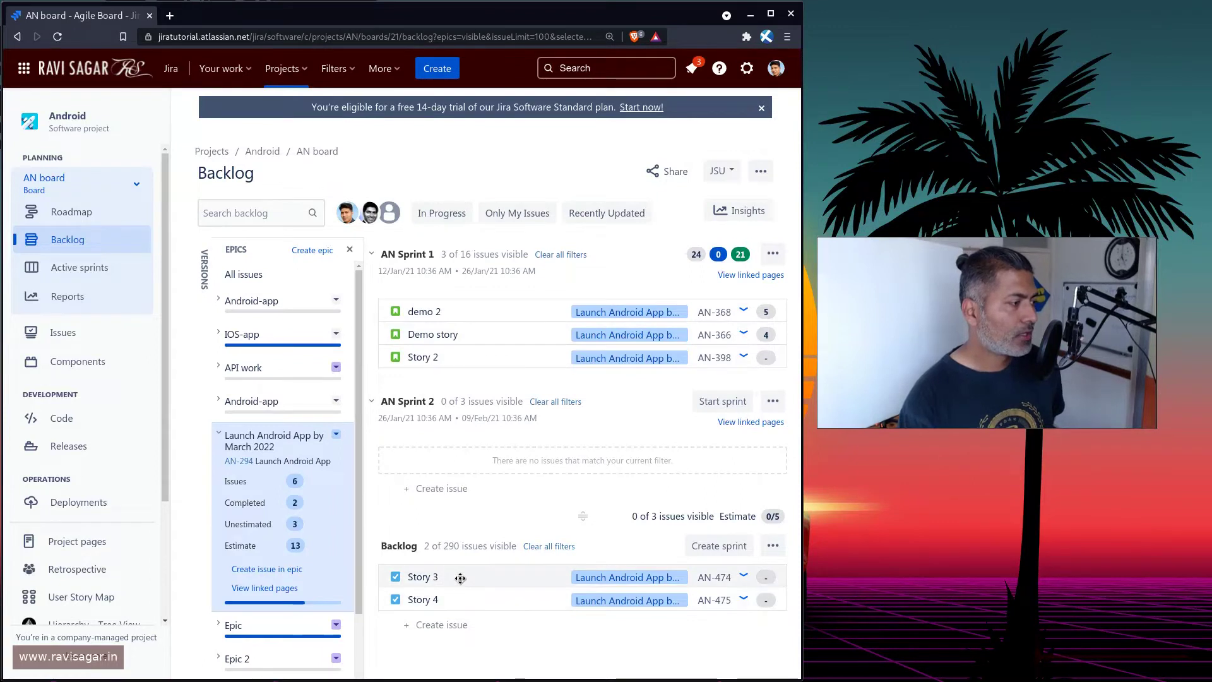
pyautogui.moveTo(460, 571); pyautogui.dragTo(469, 347)
pyautogui.click(540, 417)
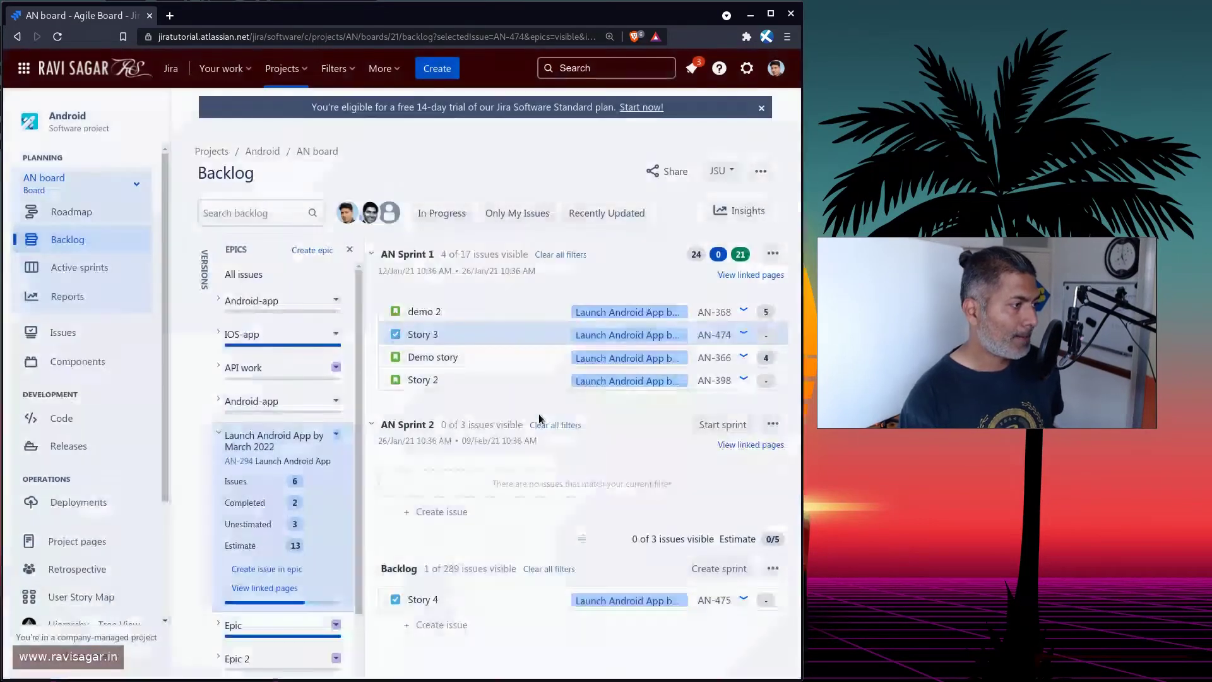
pyautogui.moveTo(482, 603); pyautogui.dragTo(492, 330)
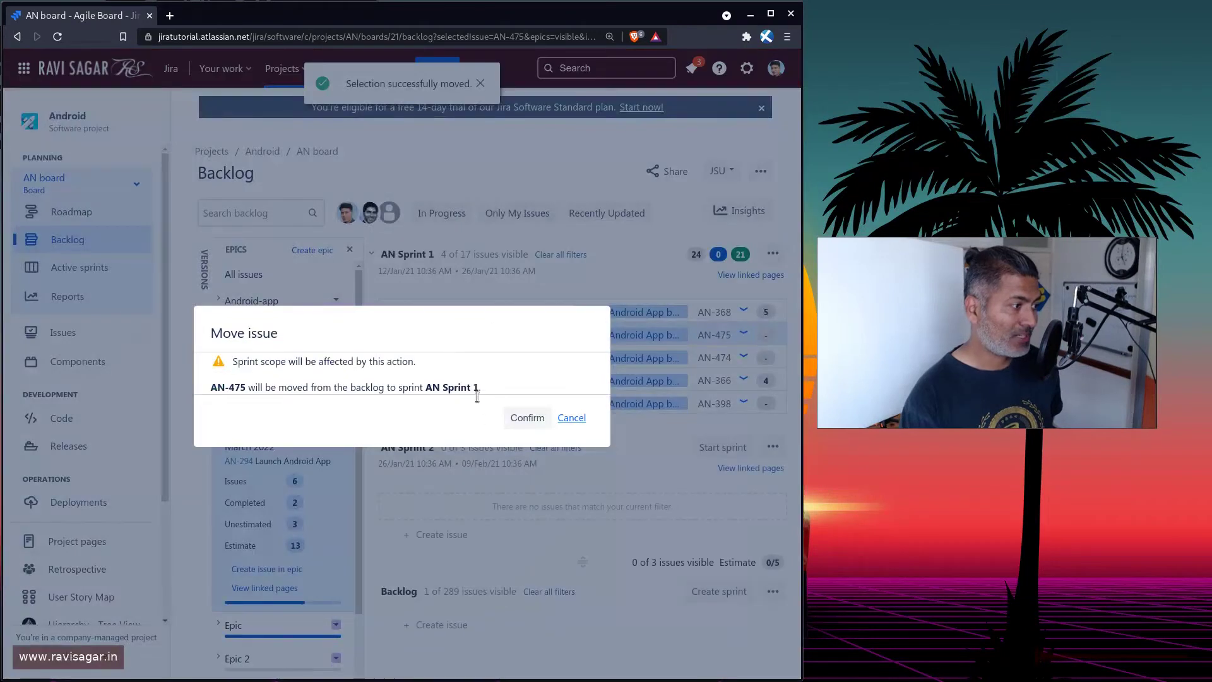
pyautogui.click(527, 417)
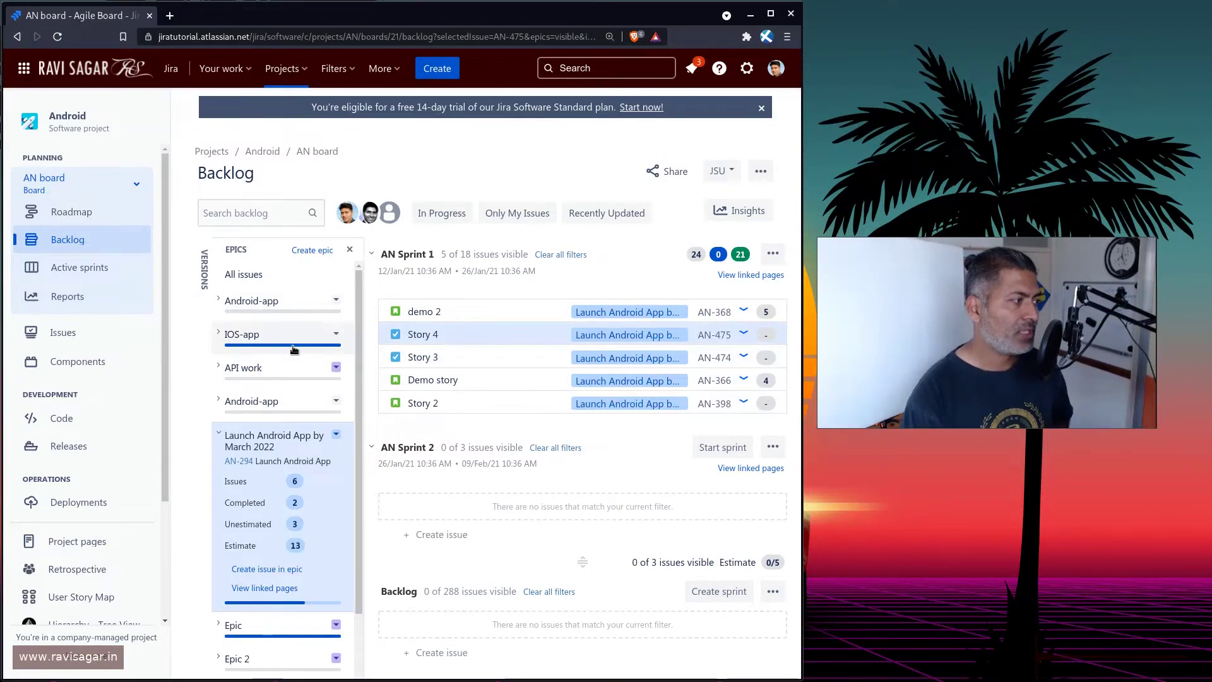
pyautogui.click(301, 508)
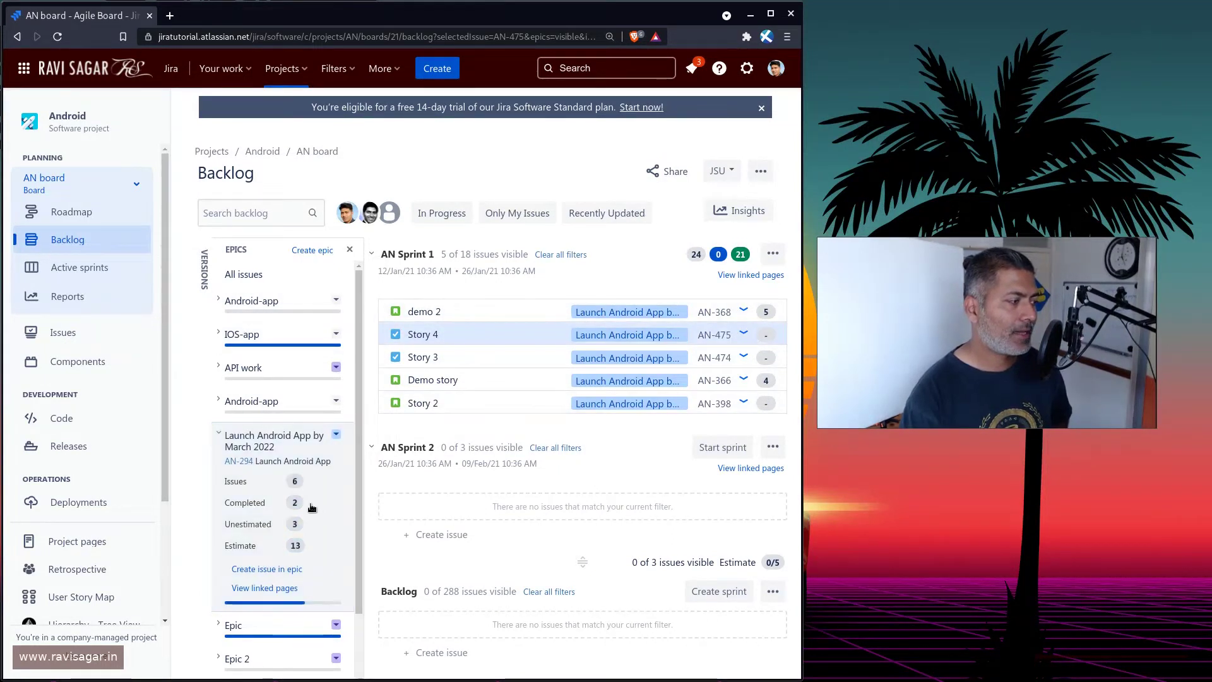
# Step: Add child task 'Story 5' (AN-476) to epic AN-294, then return to the AN board backlog
pyautogui.click(229, 464)
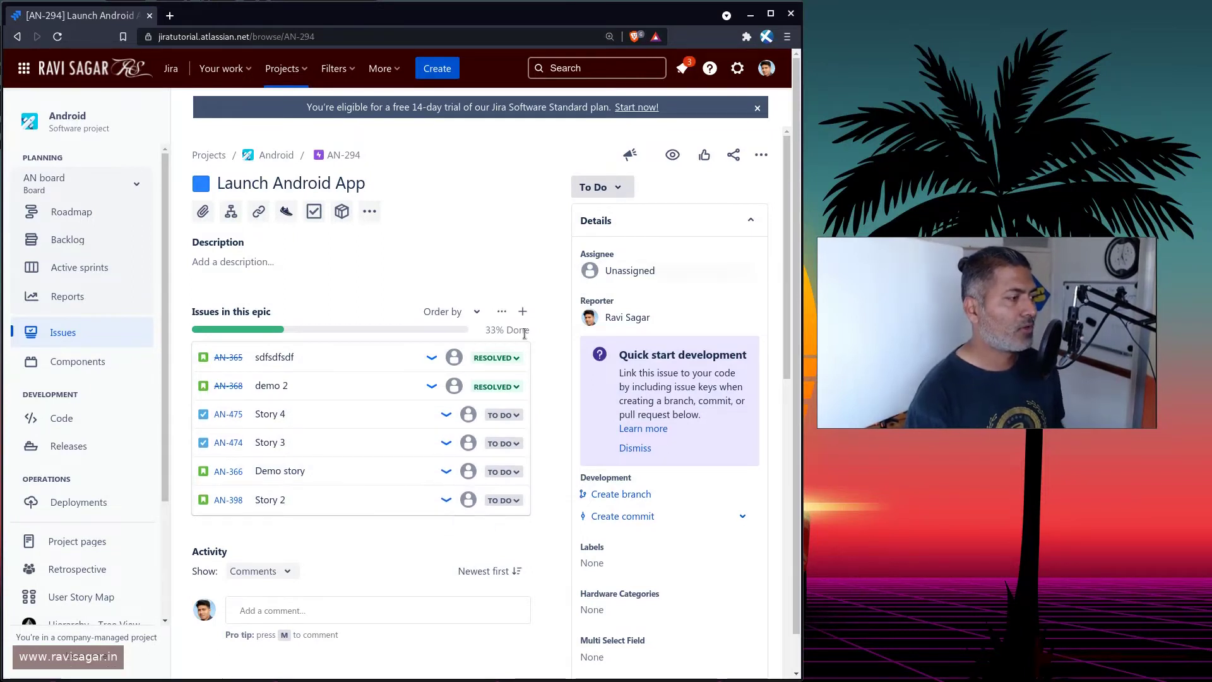
pyautogui.click(522, 312)
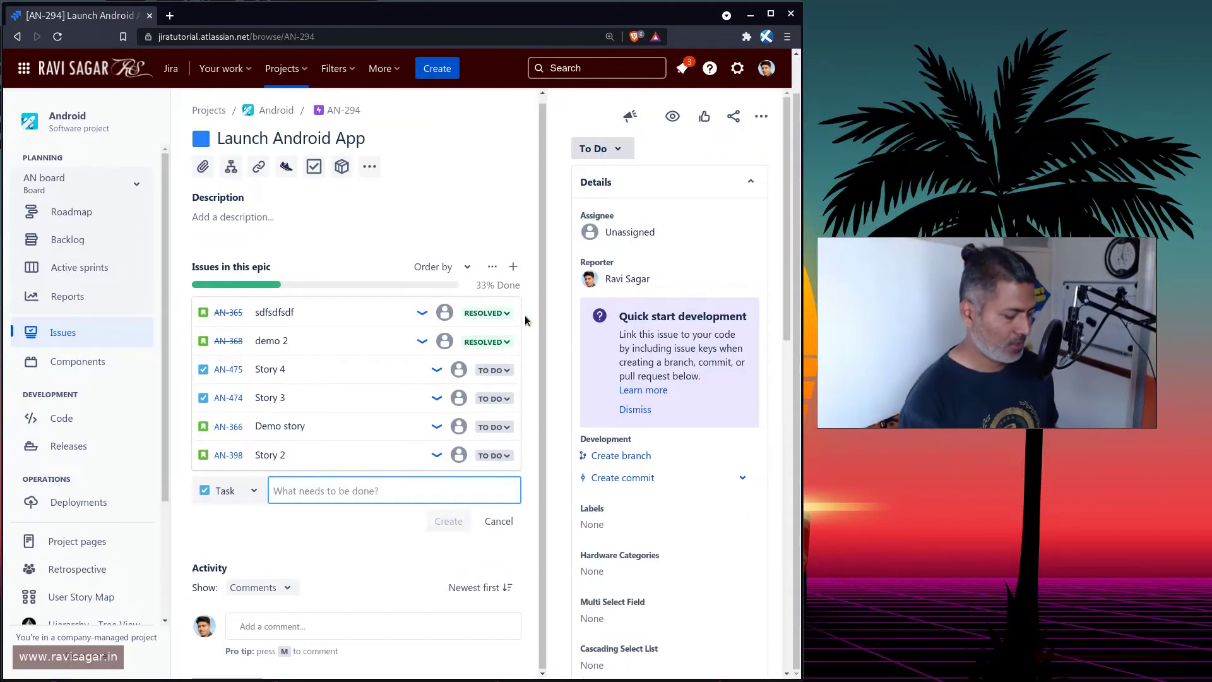
pyautogui.write('Story 5')
pyautogui.press('Return')
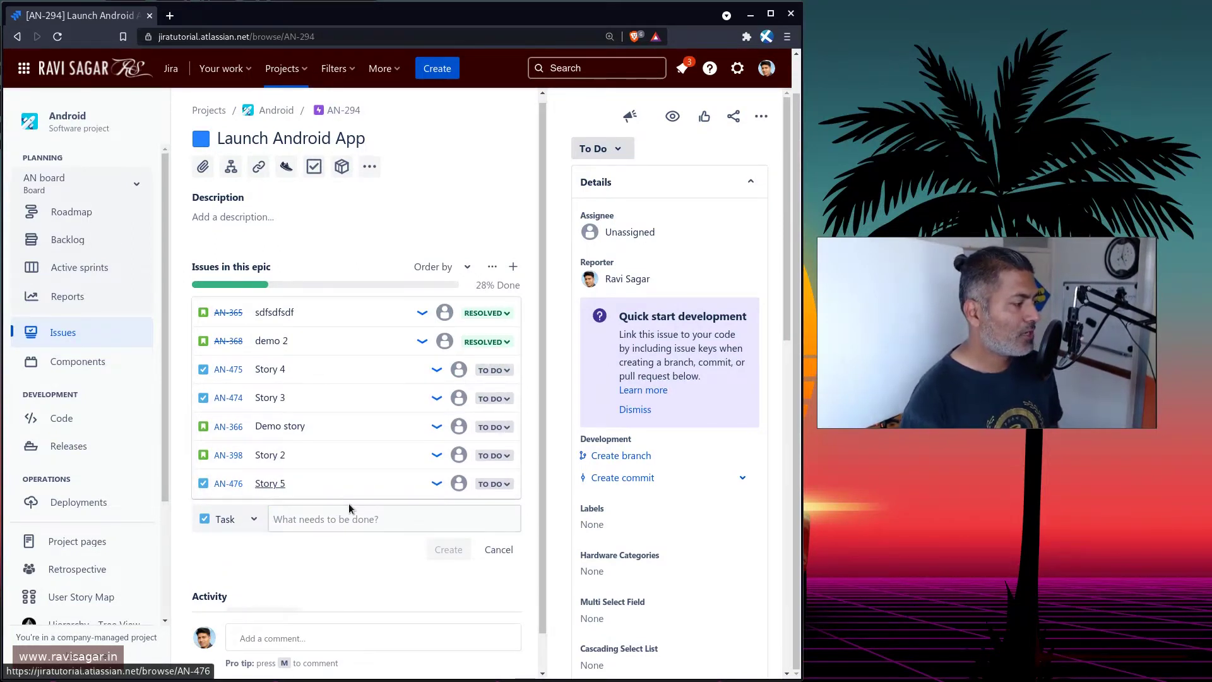
pyautogui.moveTo(347, 505); pyautogui.dragTo(212, 417)
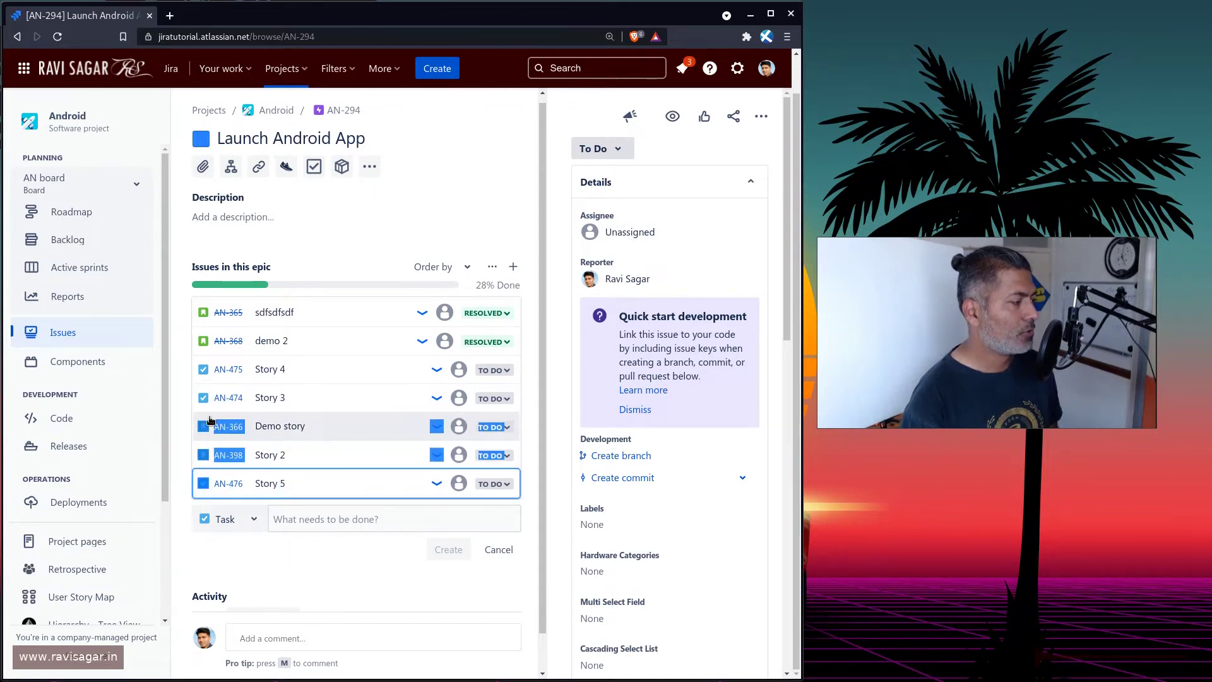
pyautogui.click(325, 566)
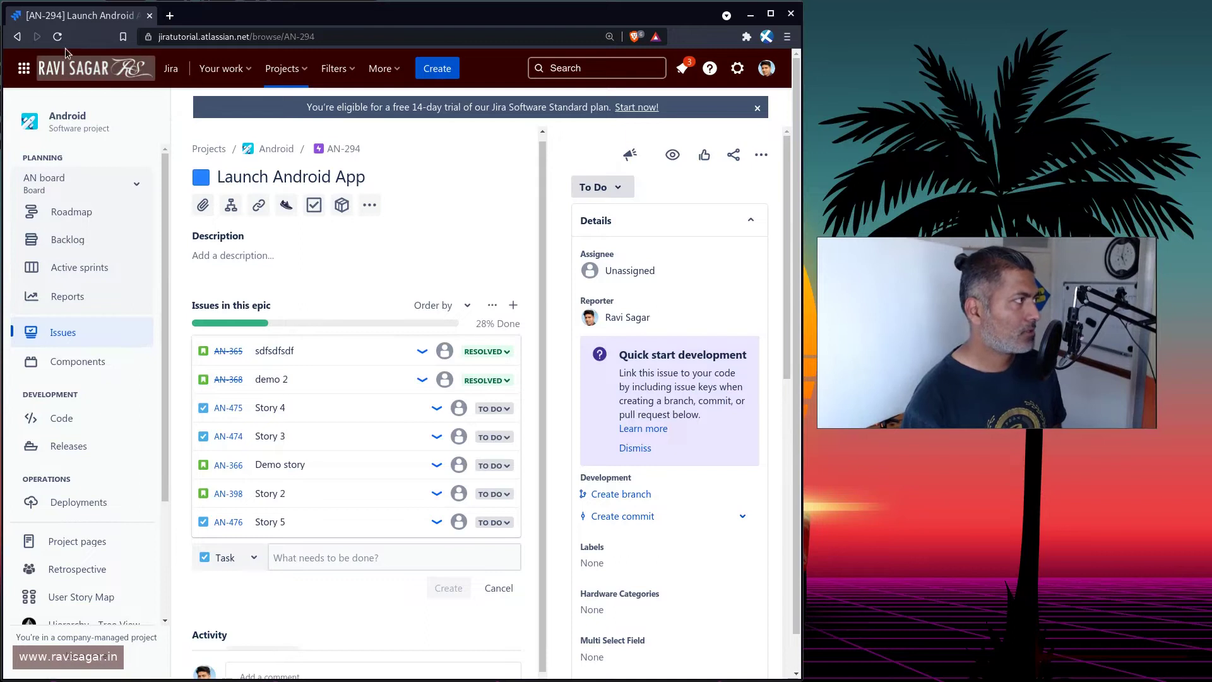
pyautogui.click(18, 36)
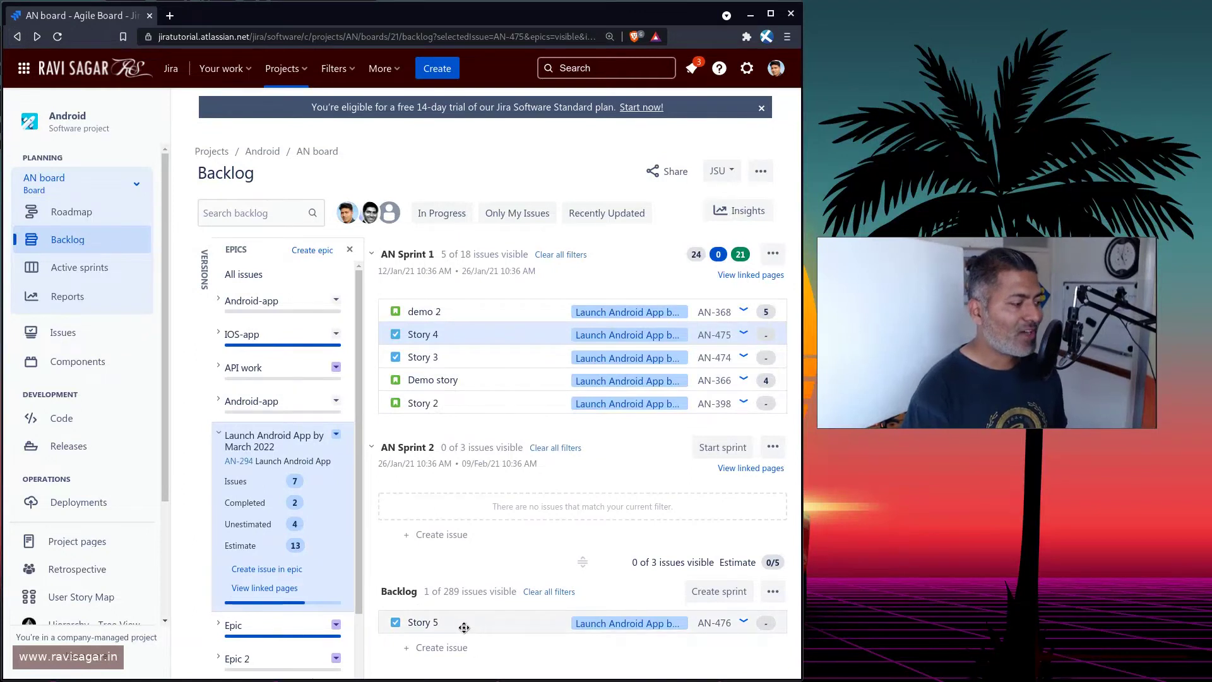
# Step: Move Story 5 into AN Sprint 1 above Story 4 and open the AN-294 epic page
pyautogui.moveTo(458, 623); pyautogui.dragTo(460, 304)
pyautogui.click(526, 418)
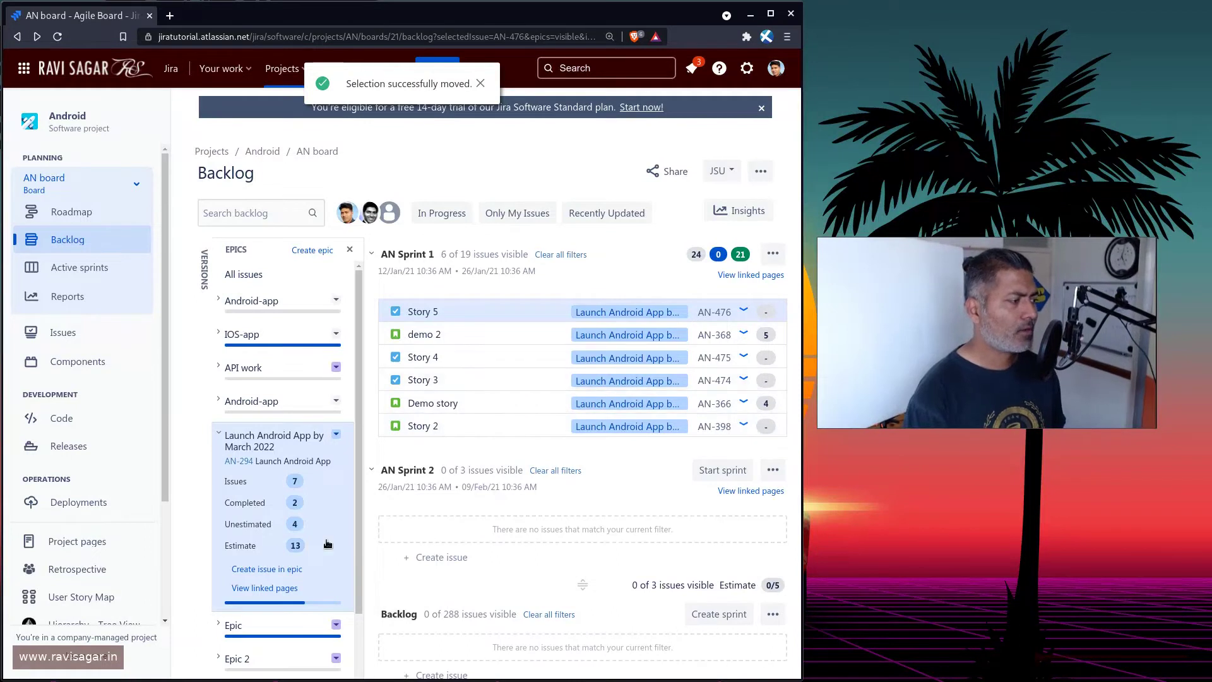
pyautogui.click(244, 467)
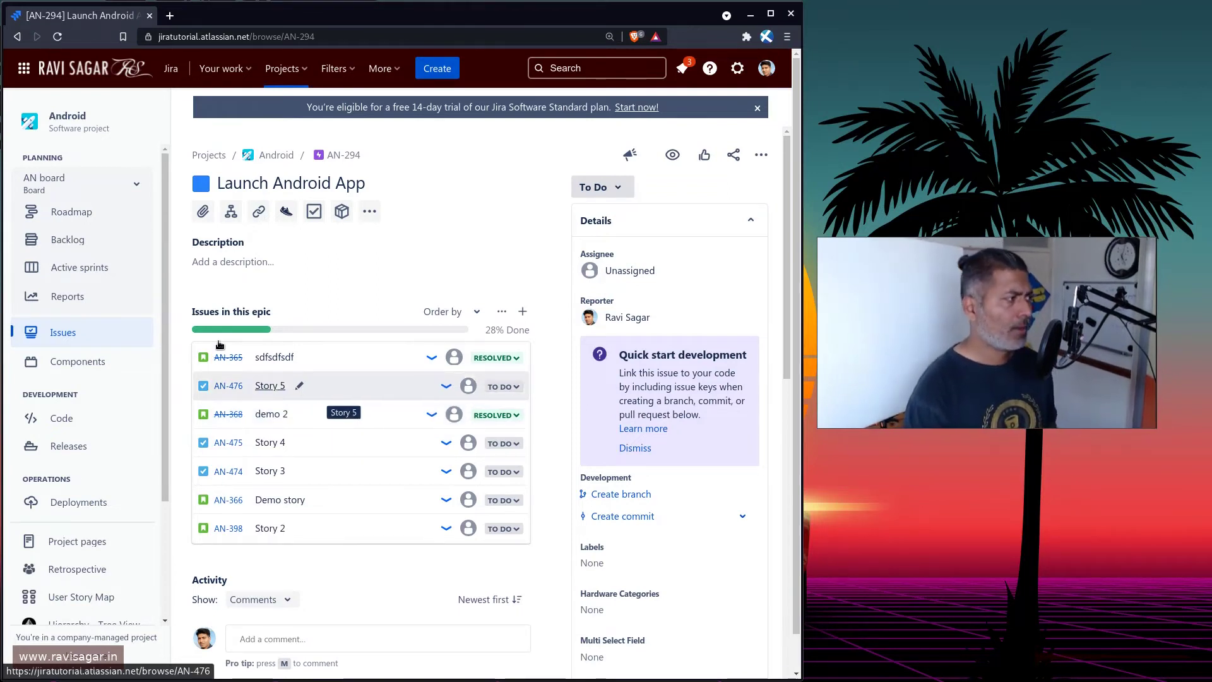
# Step: Check the Roadmap, again unavailable for the multi-project filter, then switch to the AN board
pyautogui.click(133, 184)
pyautogui.click(134, 184)
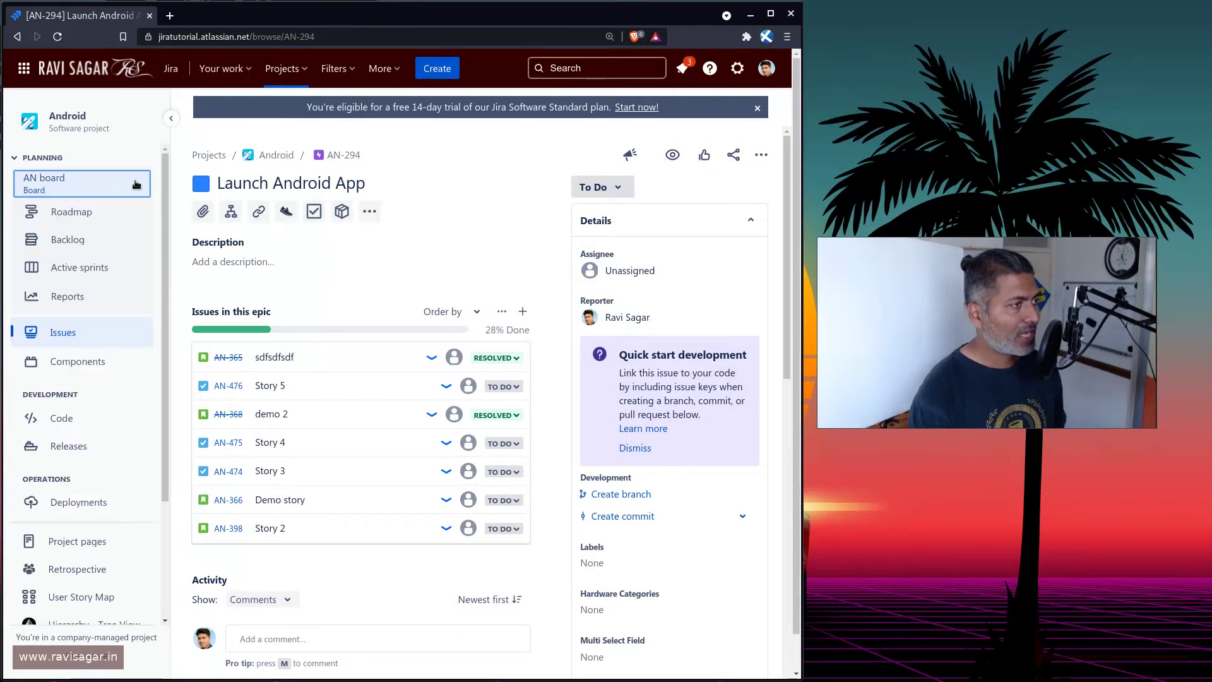
pyautogui.click(108, 215)
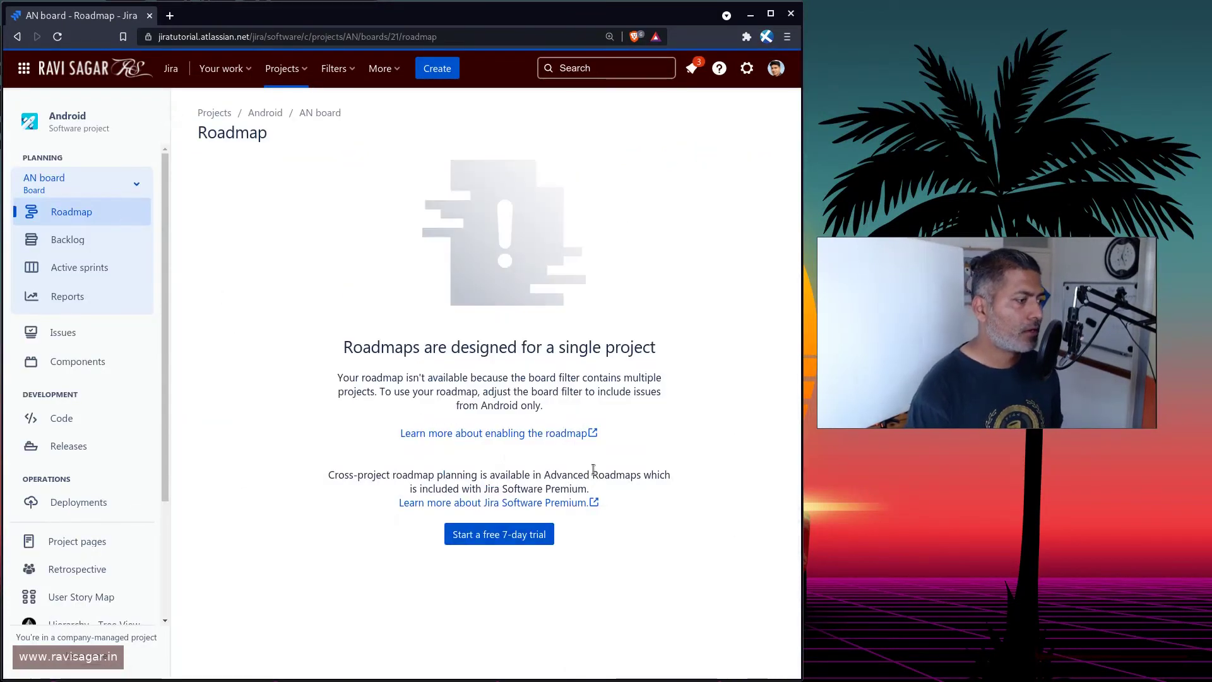
pyautogui.click(138, 186)
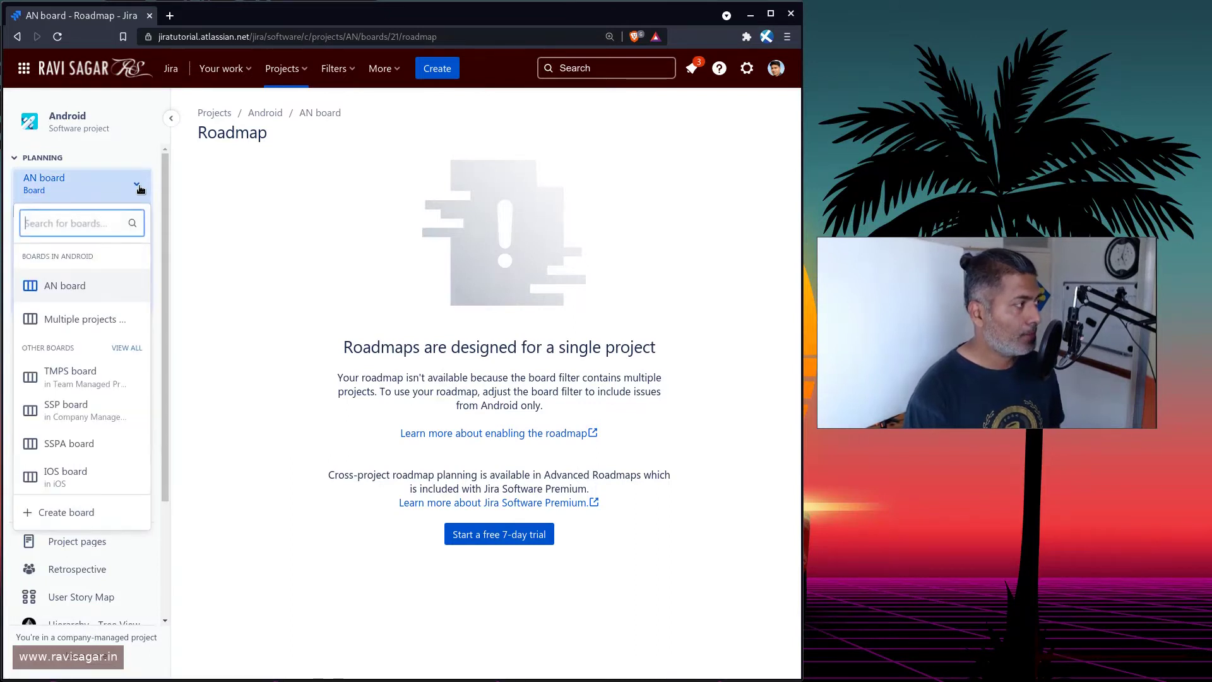
pyautogui.click(85, 284)
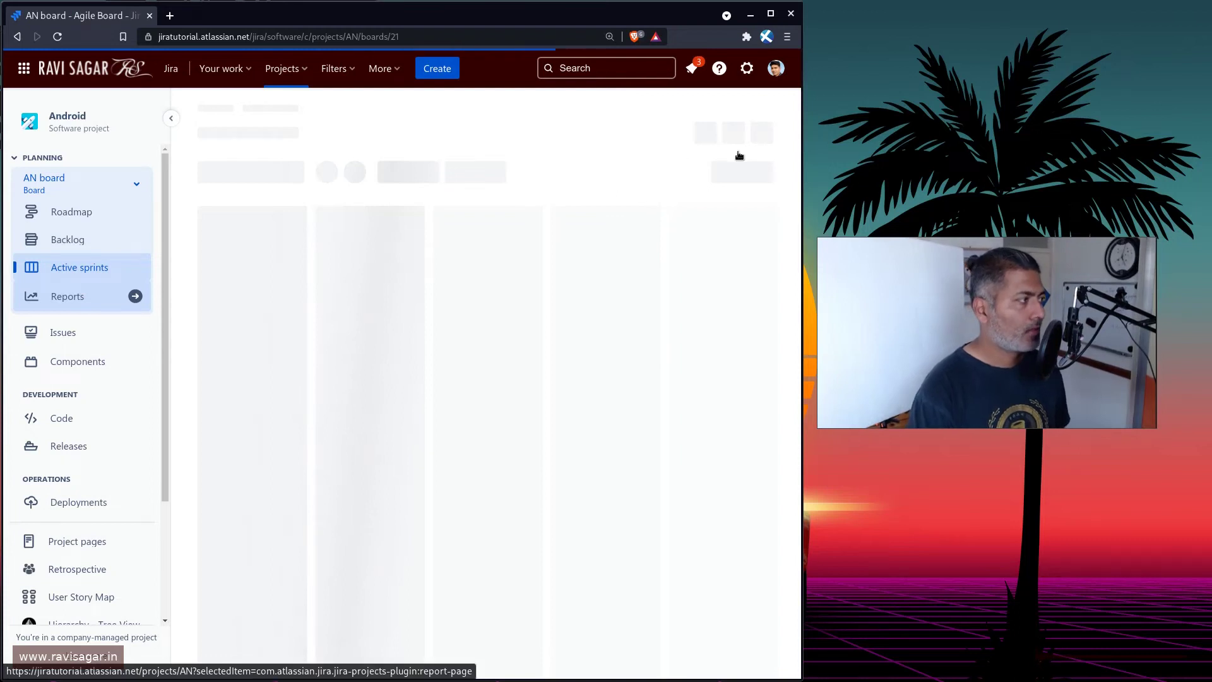
# Step: From the AN board's settings, open its saved filter query (Android, Bug Tracking, CLONE IOS) in issue search
pyautogui.click(172, 120)
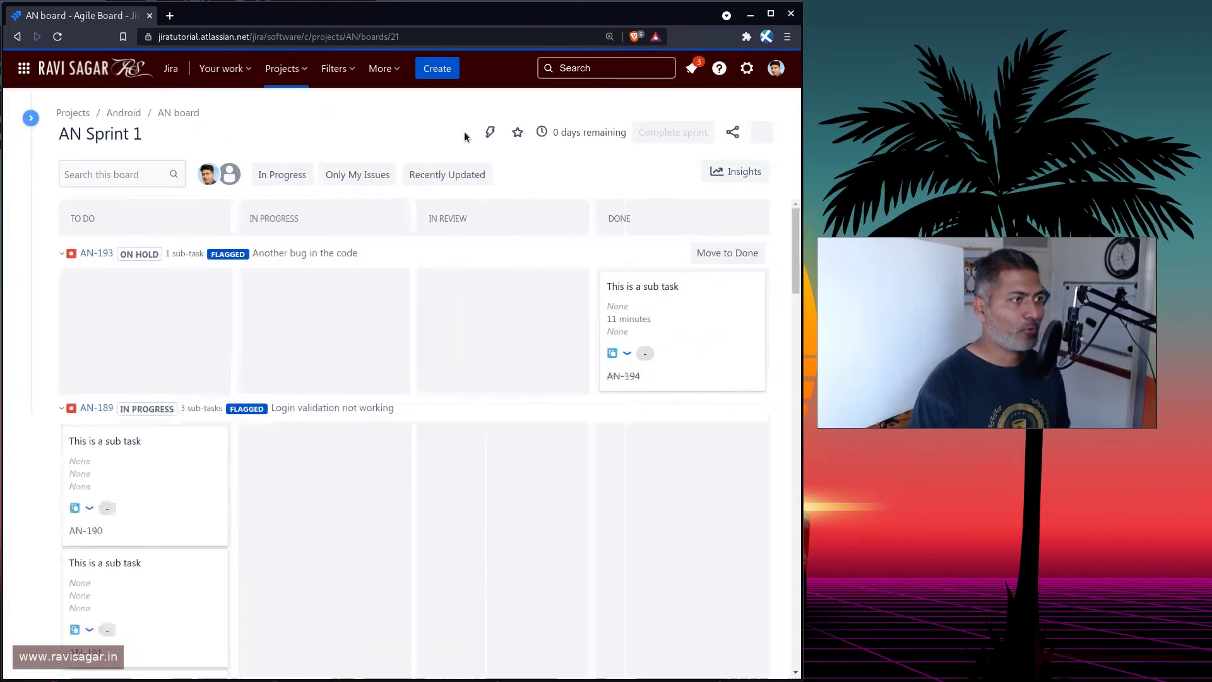
pyautogui.click(759, 174)
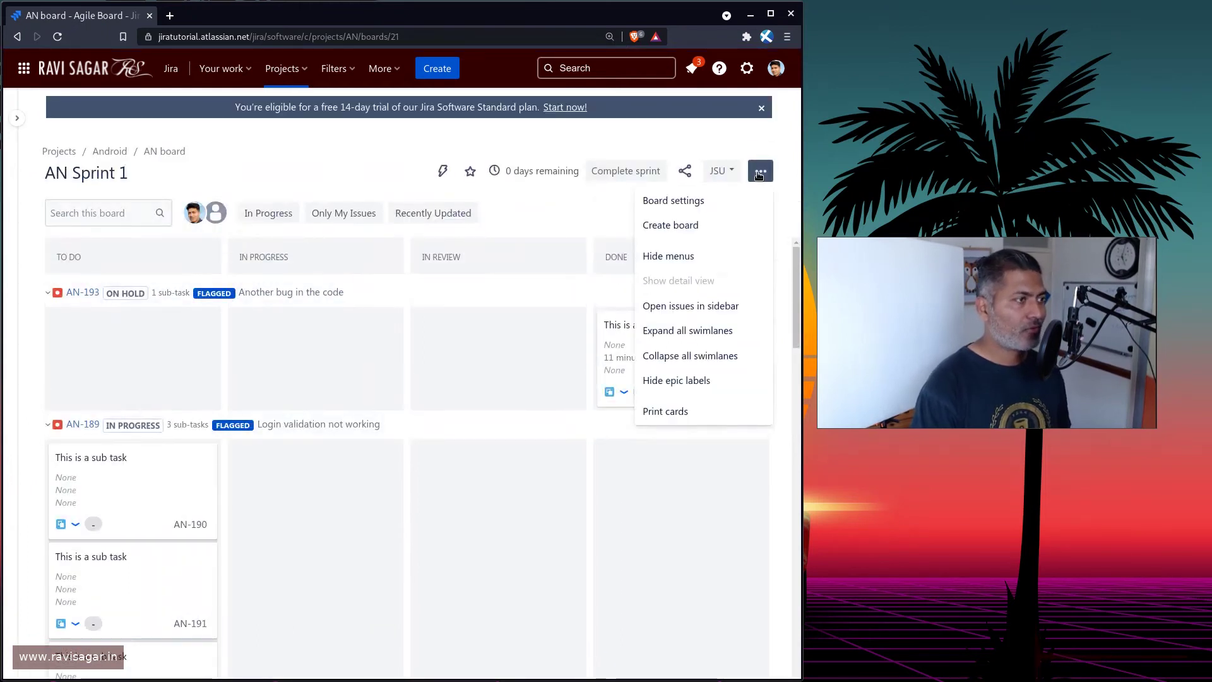
pyautogui.click(685, 201)
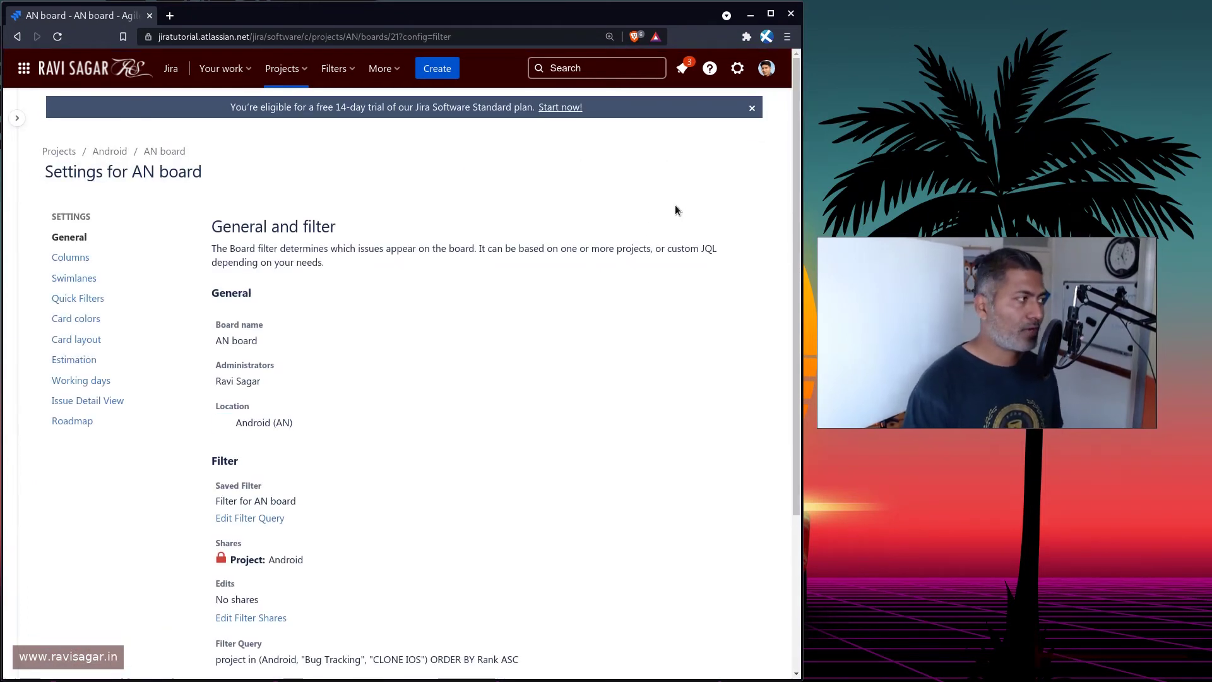
pyautogui.scroll(-3, 369, 365)
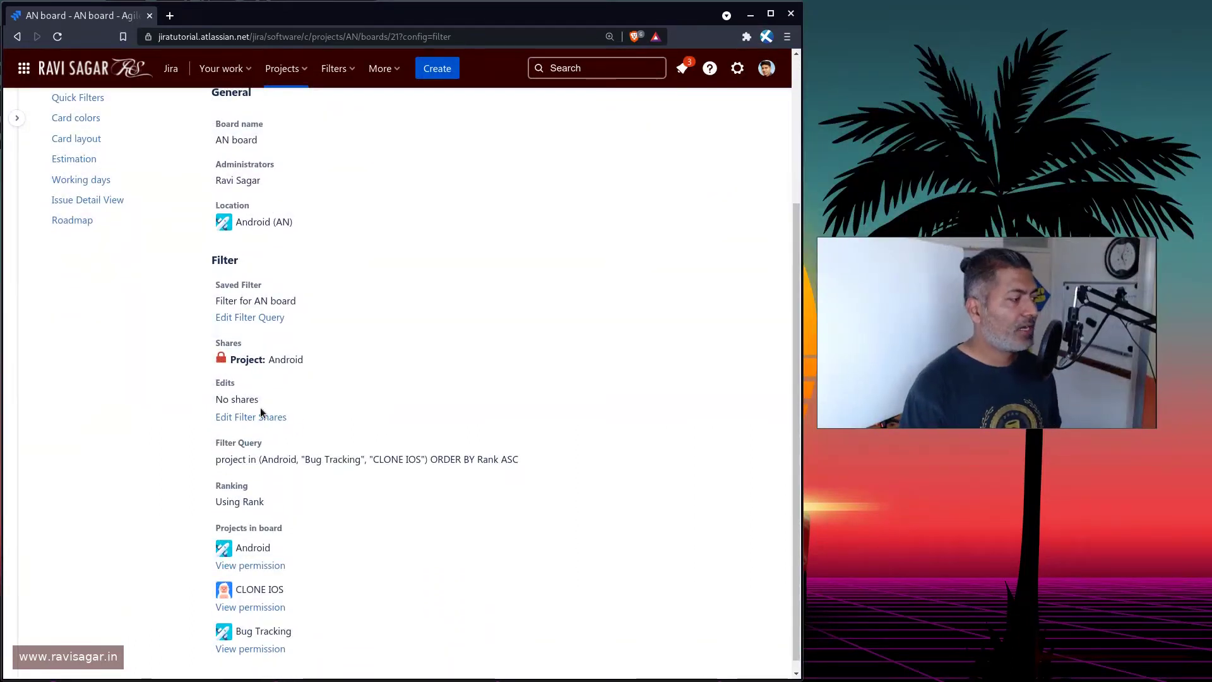
pyautogui.scroll(-1, 307, 442)
pyautogui.tripleClick(306, 443)
pyautogui.click(328, 456)
pyautogui.scroll(3, 330, 459)
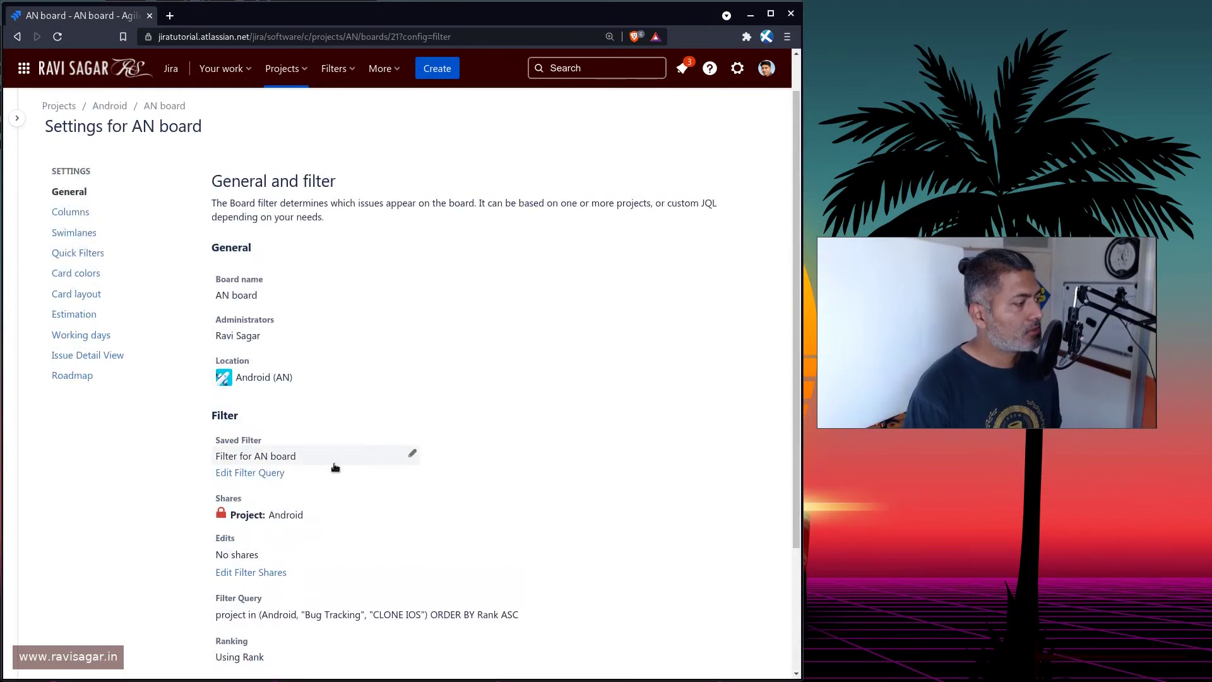
pyautogui.click(244, 474)
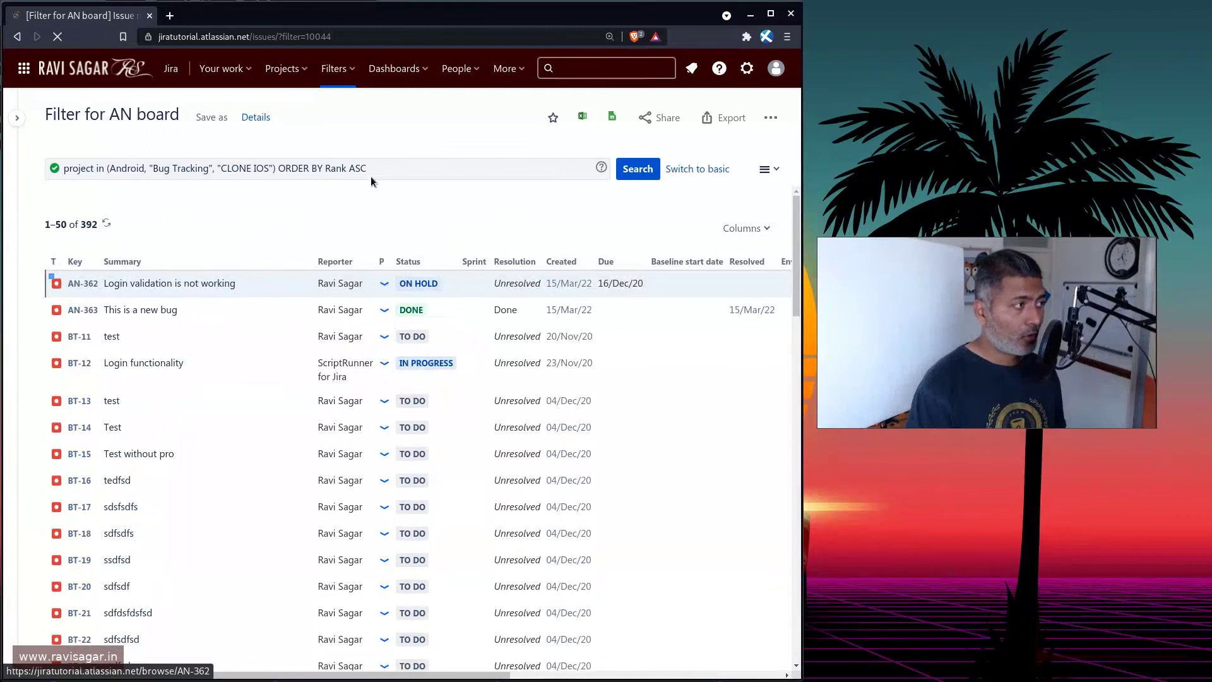
# Step: Remove Bug Tracking and CLONE IOS from the JQL, leaving project in (Android), then search and save
pyautogui.click(262, 166)
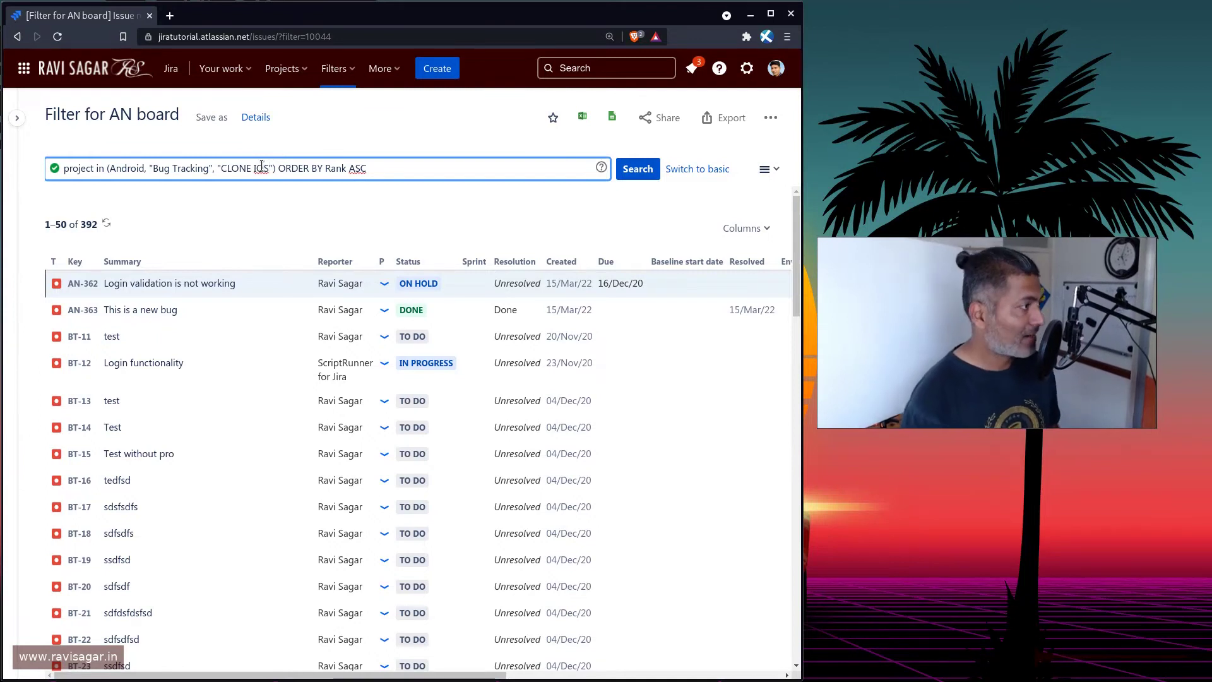
pyautogui.hotkey('ctrl', 'shift', 'Left')
pyautogui.hotkey('ctrl', 'shift', 'Left')
pyautogui.hotkey('ctrl', 'shift', 'Left')
pyautogui.hotkey('ctrl', 'shift', 'Left')
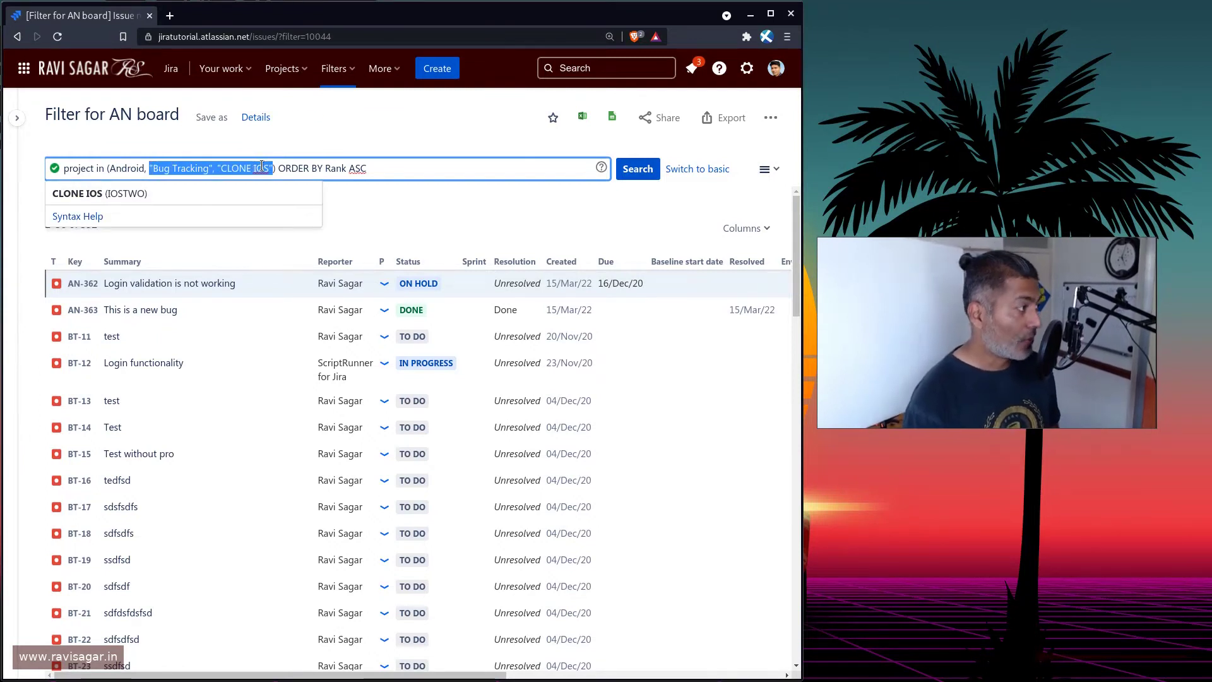
pyautogui.press('BackSpace')
pyautogui.press('BackSpace')
pyautogui.press('BackSpace')
pyautogui.click(433, 203)
pyautogui.click(637, 169)
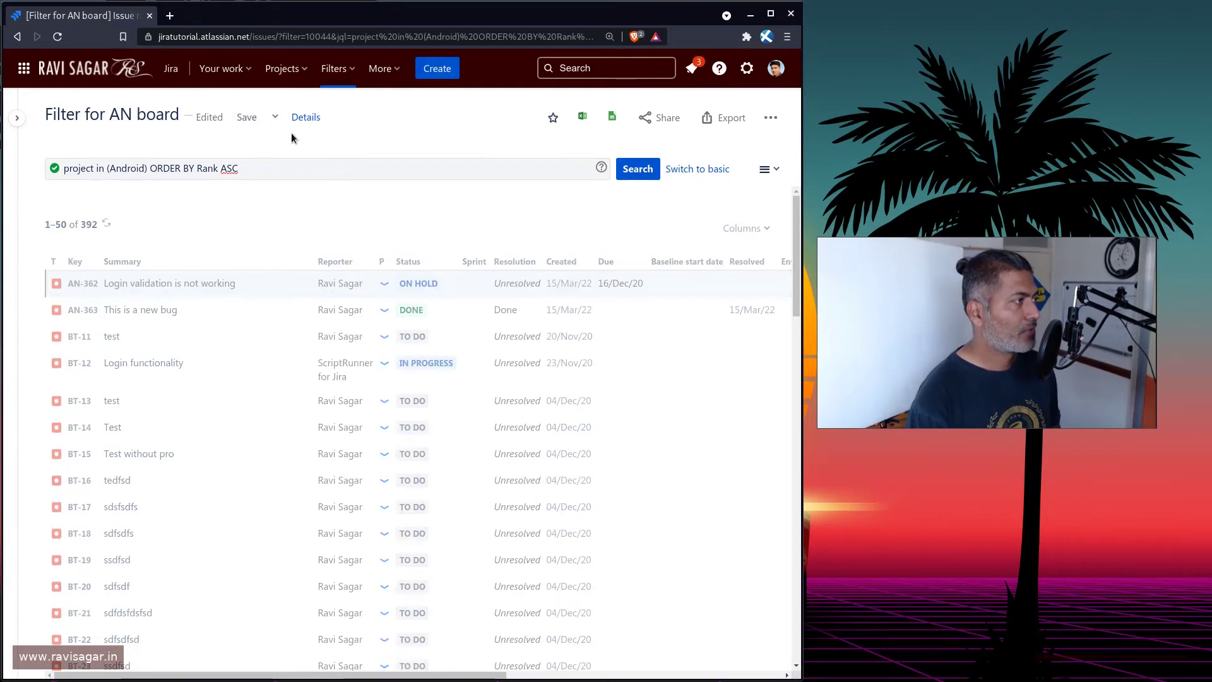
pyautogui.click(248, 118)
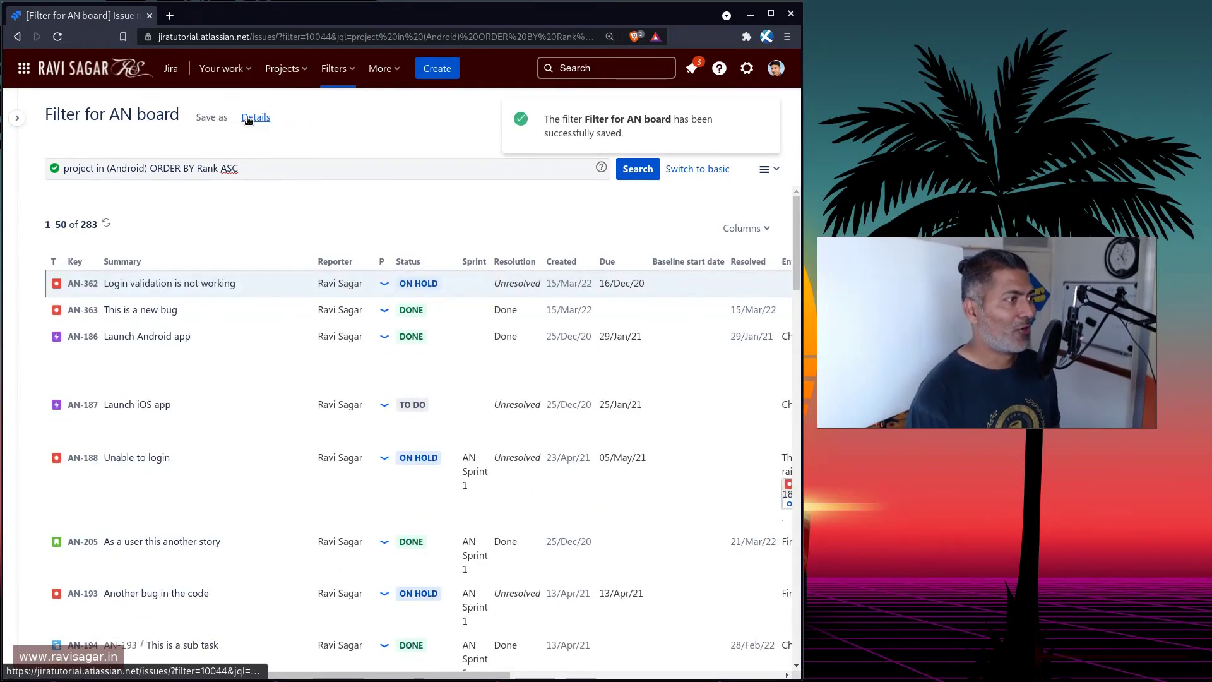
pyautogui.click(18, 120)
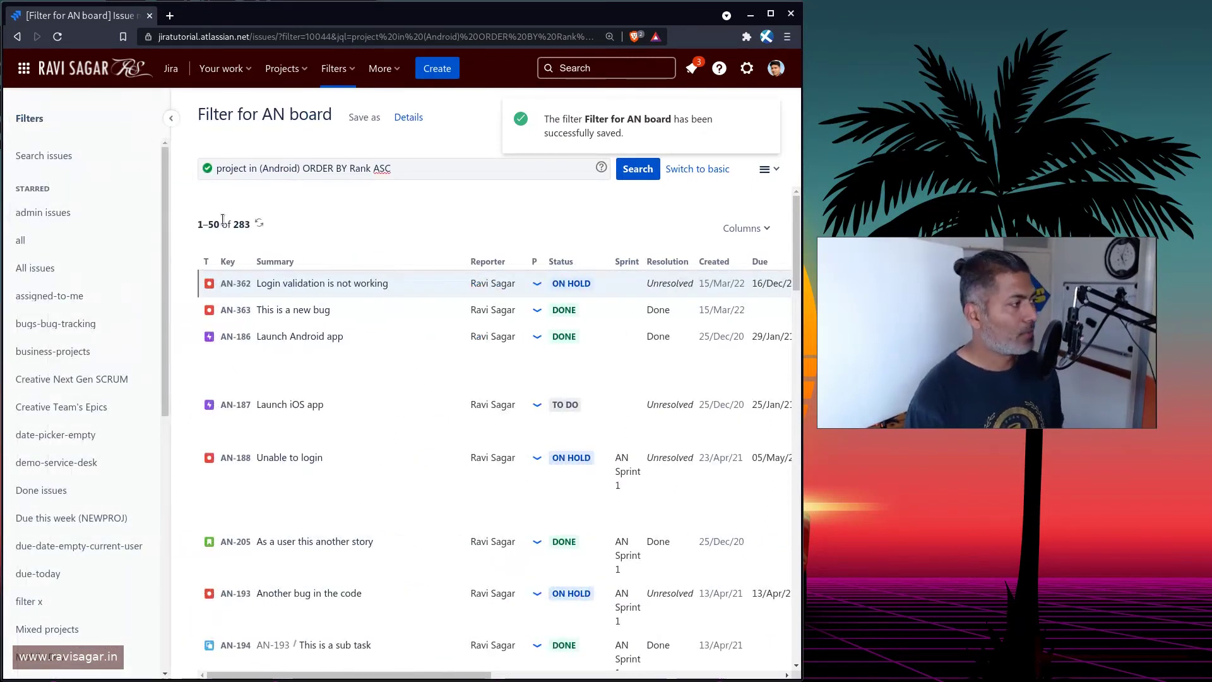
# Step: Go to the Android (AN) project's roadmap and expand the AN-294 Launch Android App epic
pyautogui.click(302, 69)
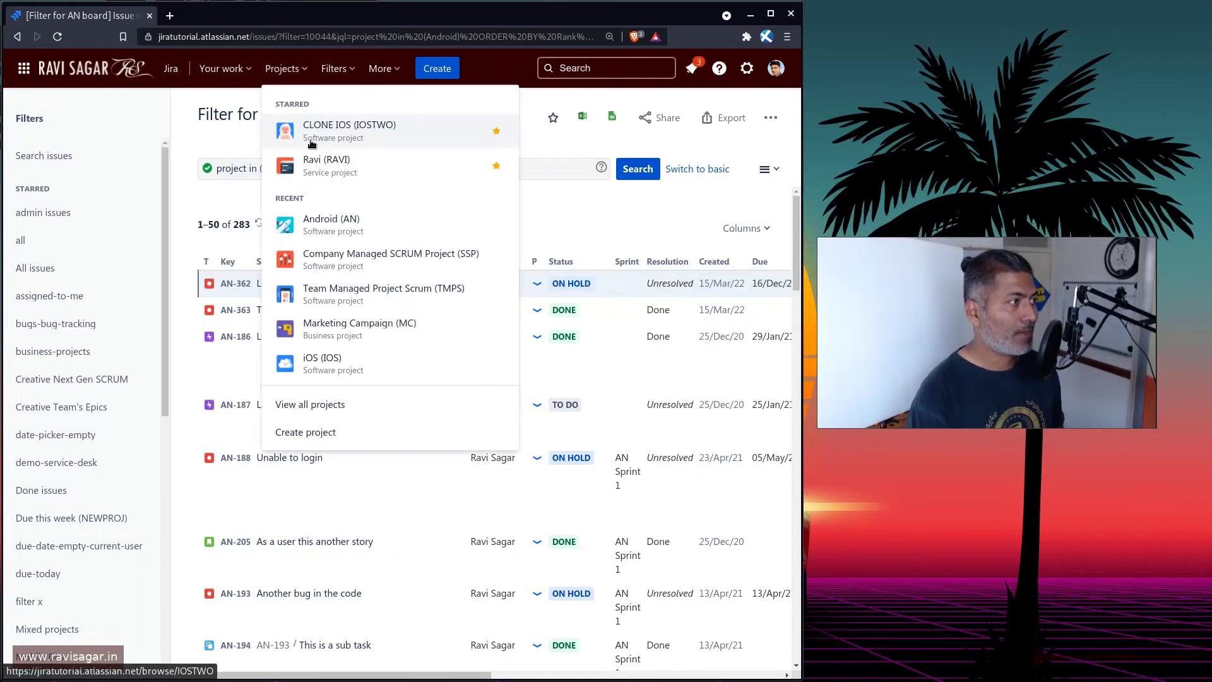
pyautogui.click(335, 228)
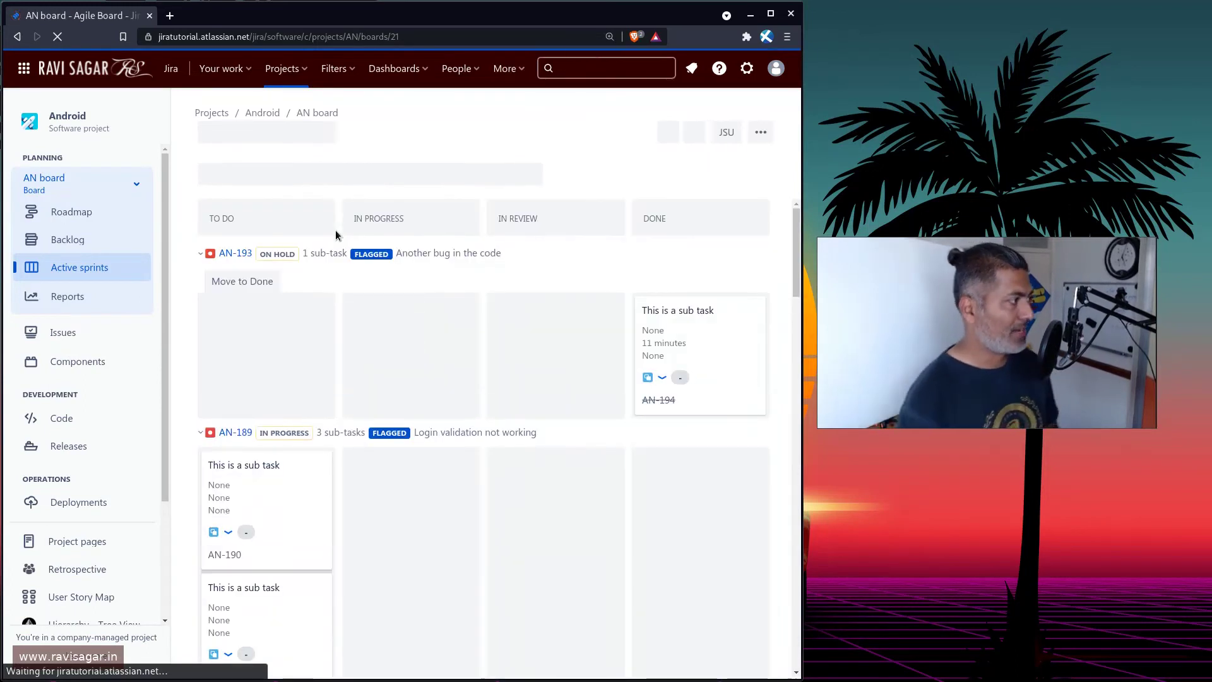
pyautogui.click(96, 216)
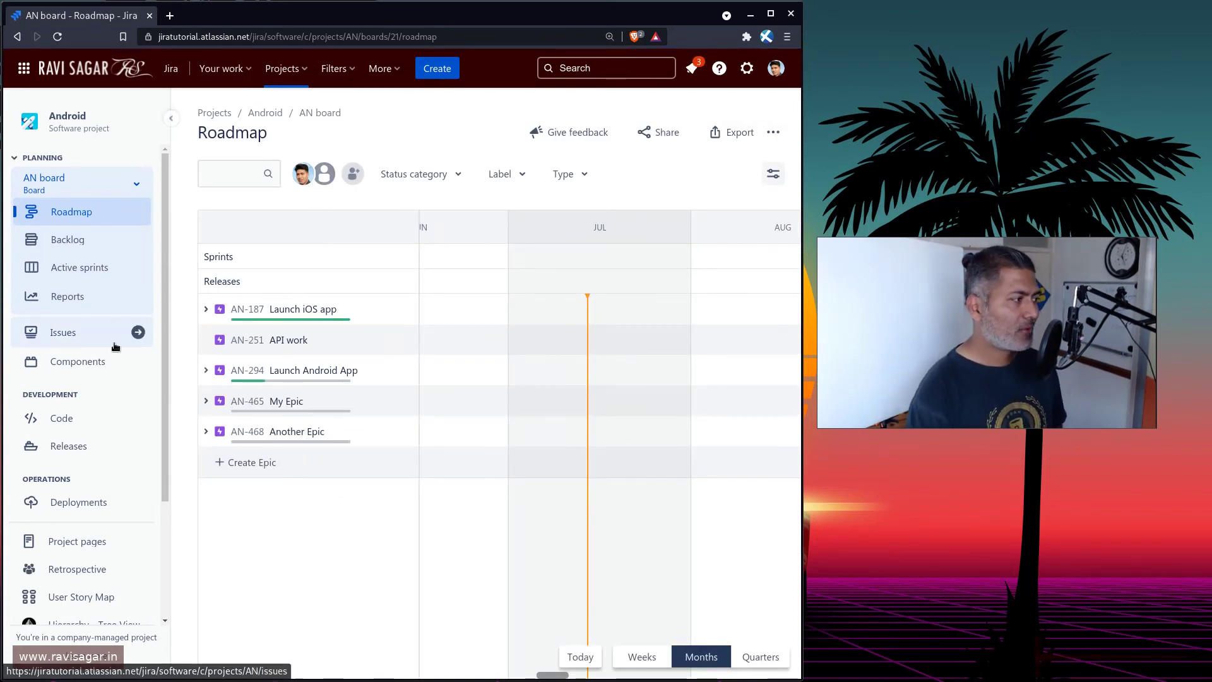
pyautogui.click(207, 312)
pyautogui.click(207, 312)
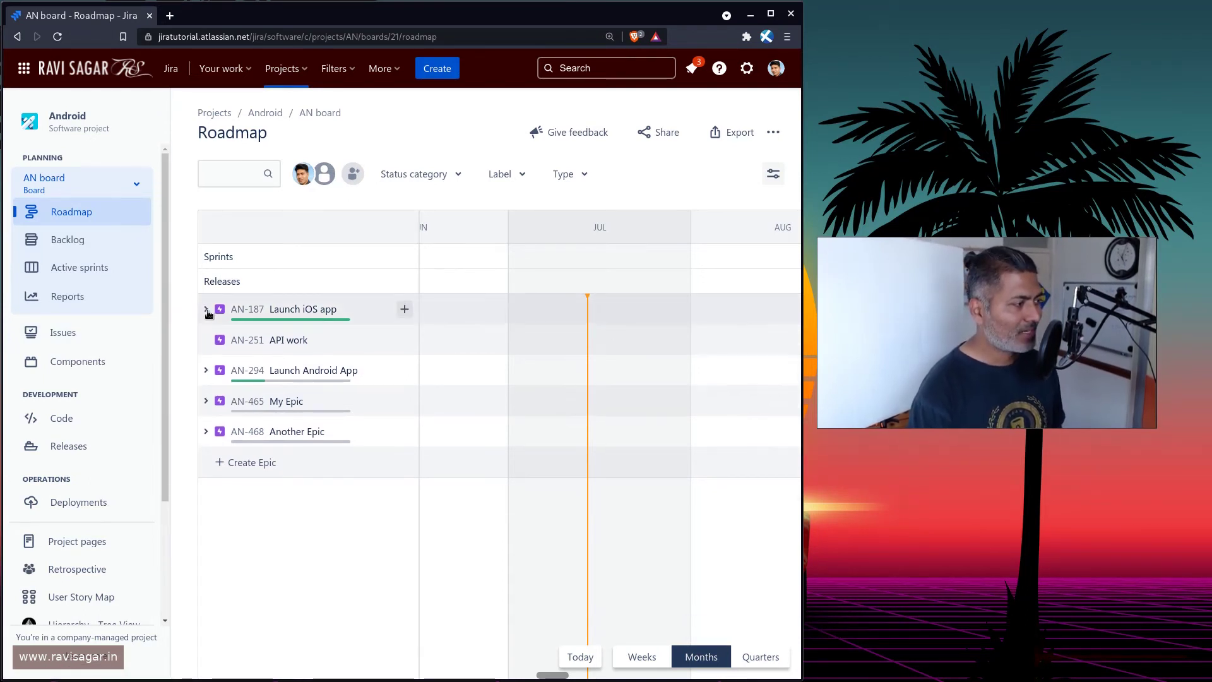
pyautogui.click(205, 371)
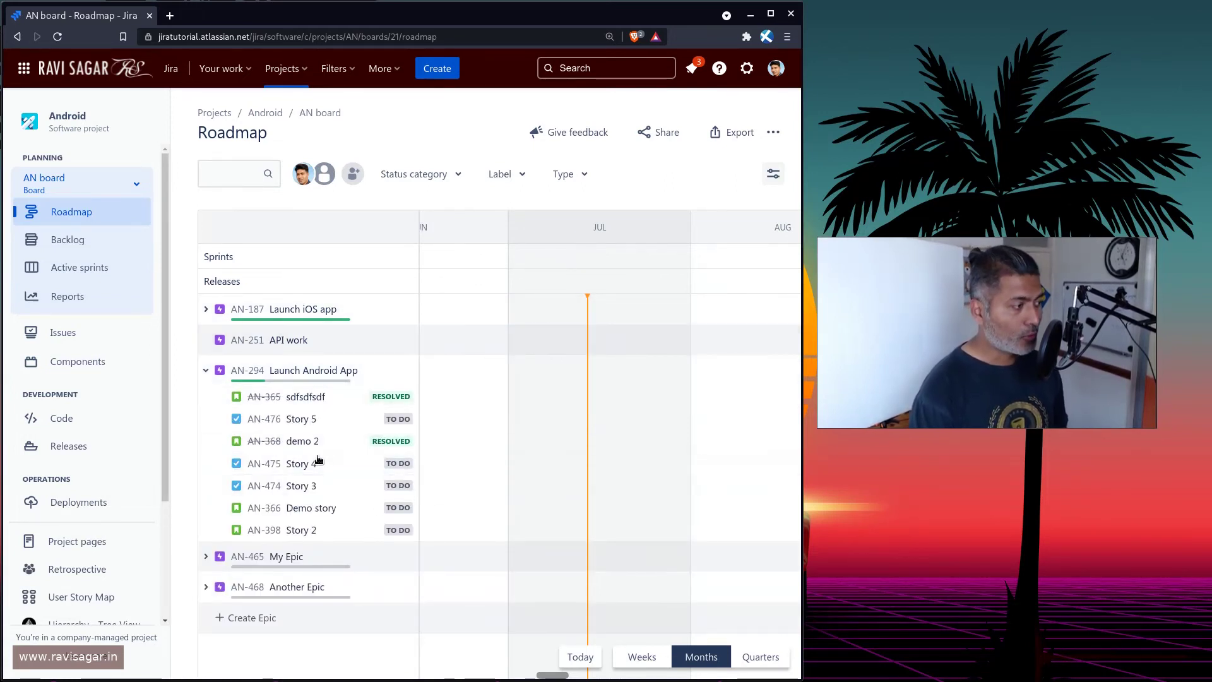
# Step: Drag Story 4 to the top, Story 2 to second place, and Story 5 to the bottom
pyautogui.moveTo(318, 459); pyautogui.dragTo(303, 389)
pyautogui.moveTo(287, 530); pyautogui.dragTo(294, 417)
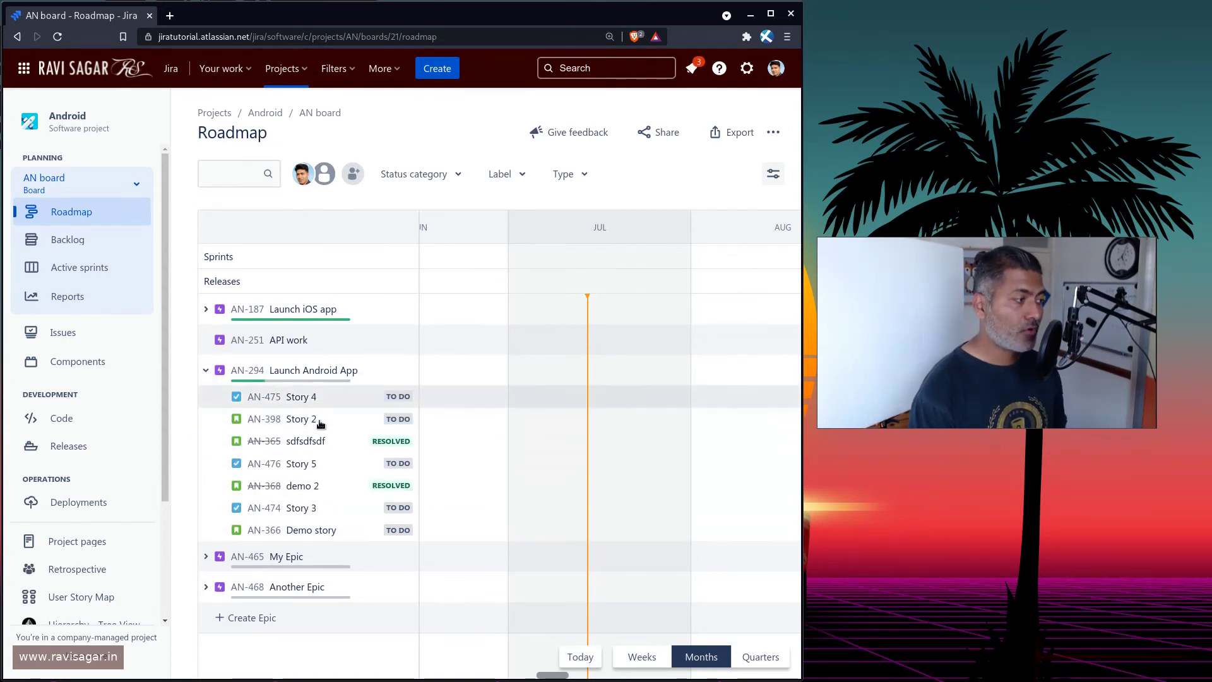
pyautogui.moveTo(314, 466); pyautogui.dragTo(315, 535)
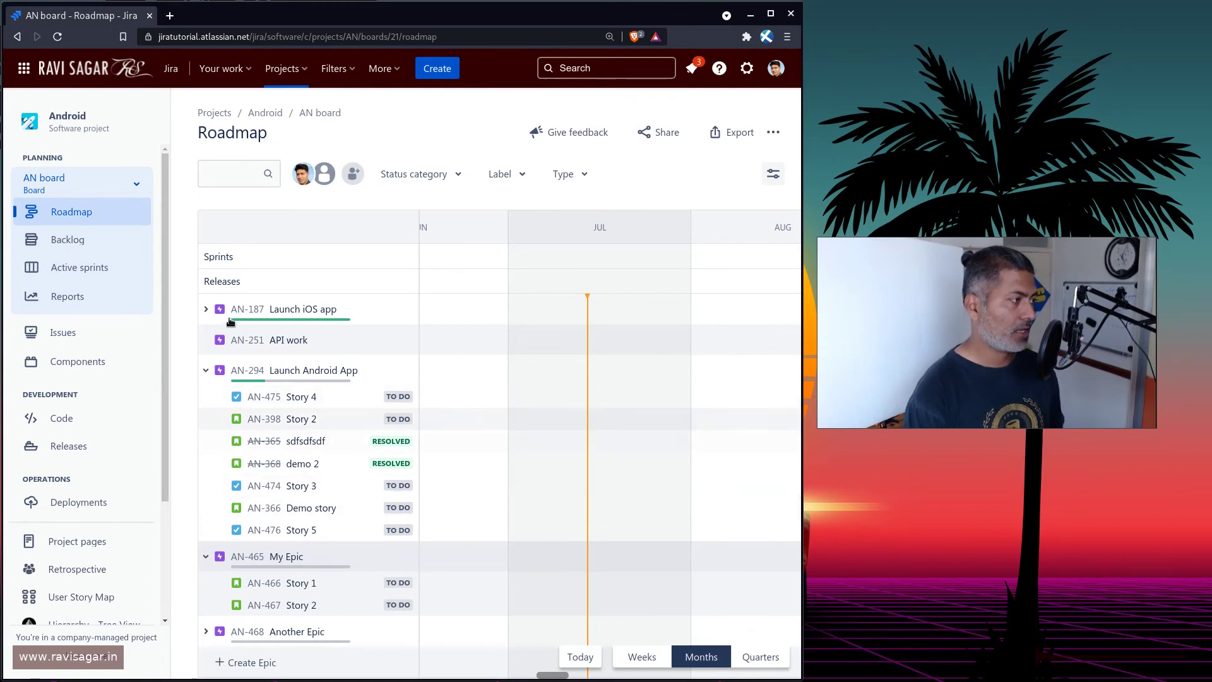
# Step: Open the AN-294 Launch Android App epic's detail panel from the roadmap
pyautogui.click(249, 372)
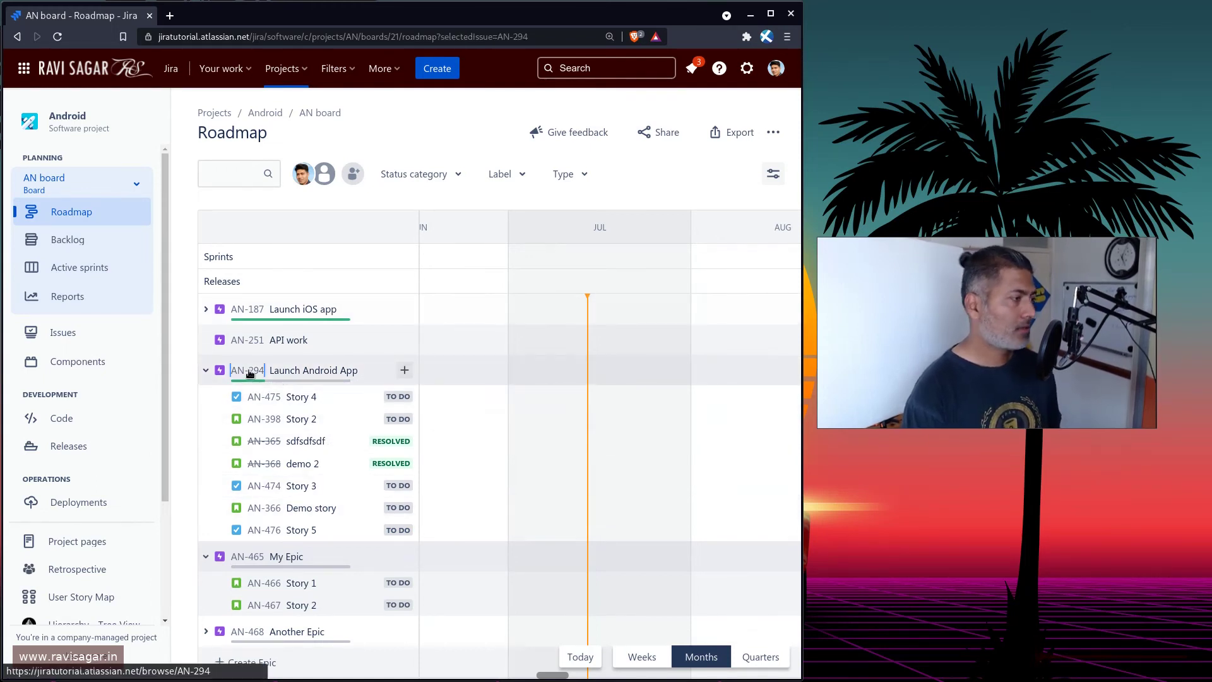